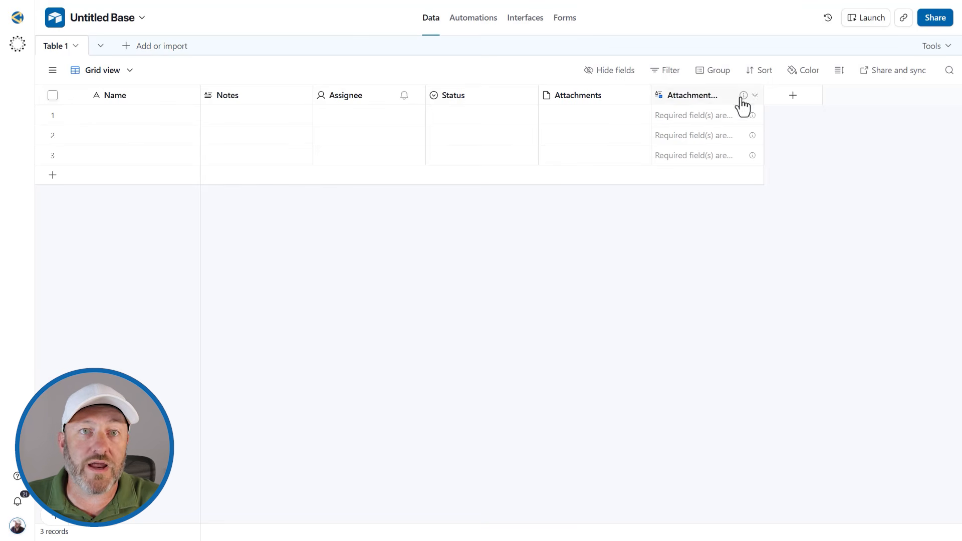
Step: Search the field types available for a new field in Table 1 for "lin"
{"action": "left_click", "coordinate": [794, 96]}
{"action": "type", "text": "lin"}
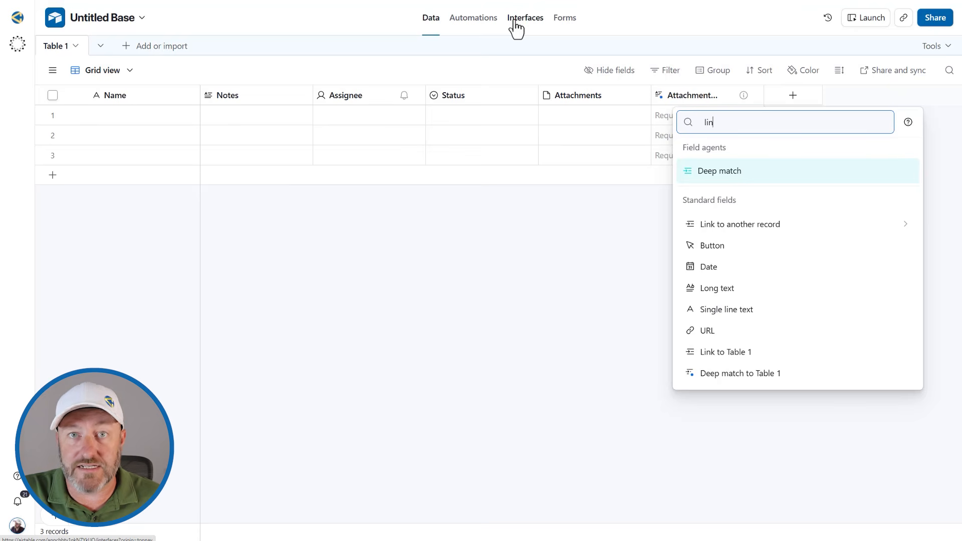
Step: Create an automation in the base that is triggered when a record matches conditions
{"action": "left_click", "coordinate": [475, 23]}
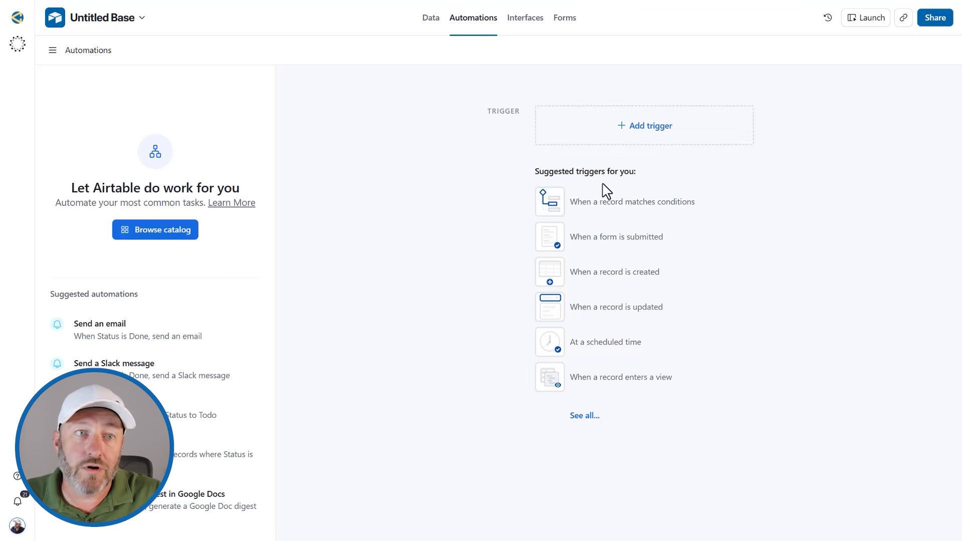
{"action": "left_click", "coordinate": [607, 204]}
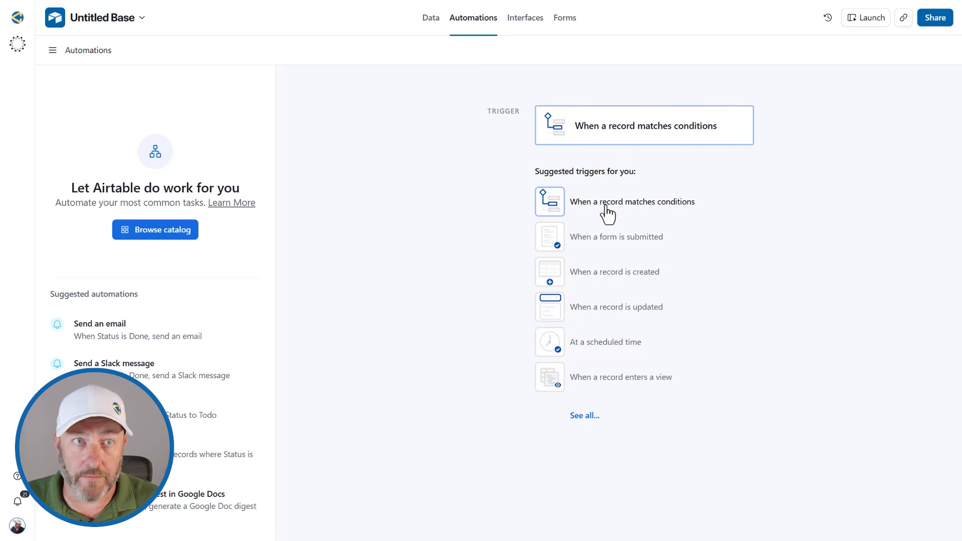
{"action": "left_click", "coordinate": [580, 203]}
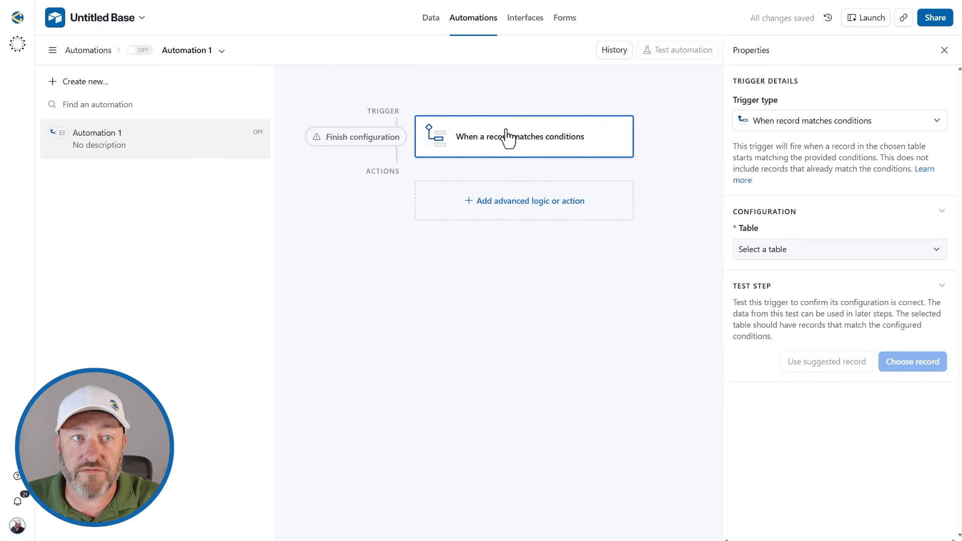
Step: Examine the actions the automation can run, from the Airtable actions to integrations such as Slack, Google Docs and Salesforce
{"action": "left_click", "coordinate": [546, 201]}
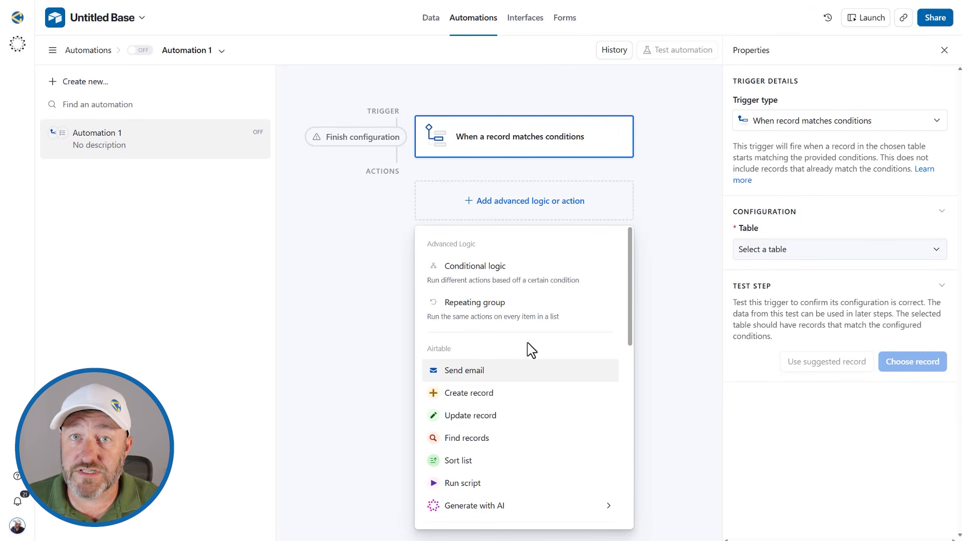
{"action": "scroll", "coordinate": [528, 371], "scroll_direction": "down", "scroll_amount": 5}
{"action": "mouse_move", "coordinate": [471, 300]}
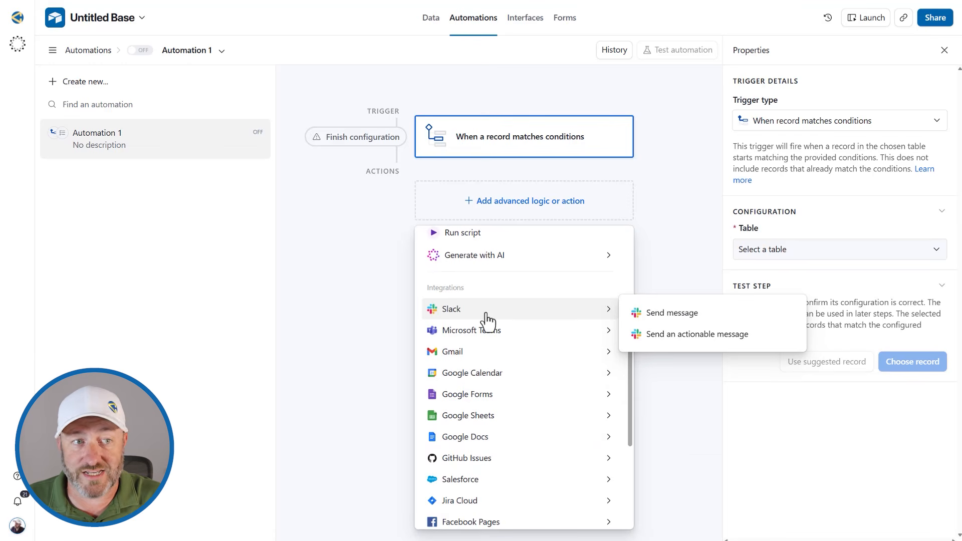
{"action": "mouse_move", "coordinate": [497, 358]}
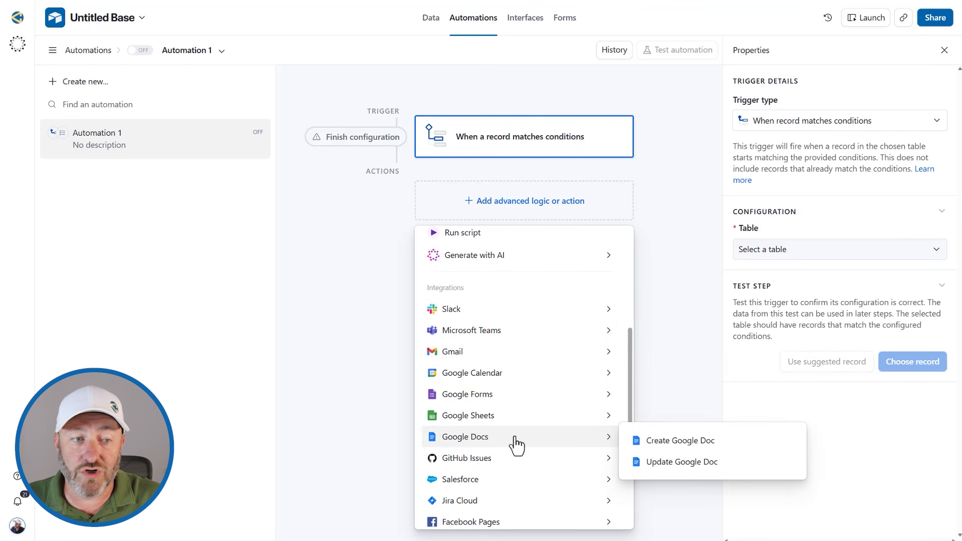
{"action": "scroll", "coordinate": [516, 441], "scroll_direction": "down", "scroll_amount": 3}
{"action": "mouse_move", "coordinate": [516, 417]}
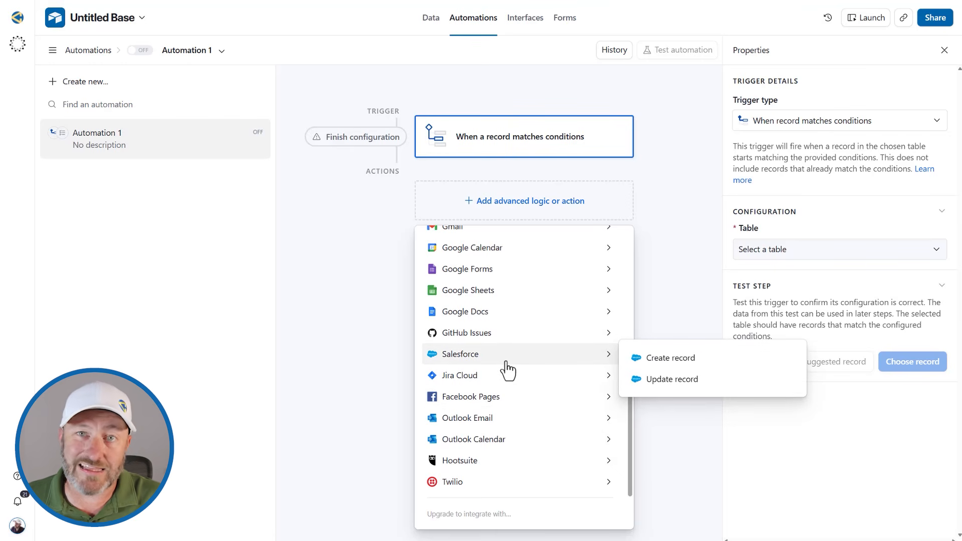
{"action": "scroll", "coordinate": [511, 390], "scroll_direction": "up", "scroll_amount": 6}
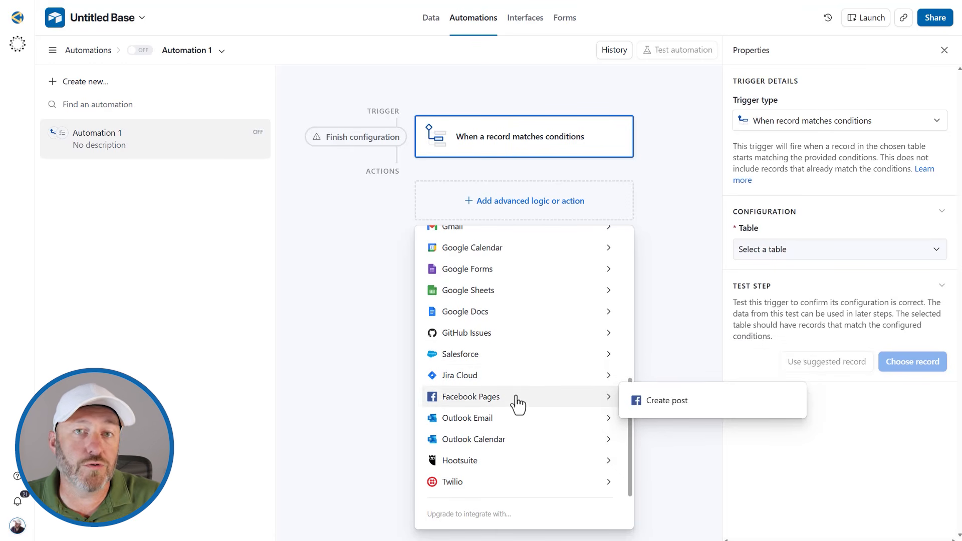
{"action": "scroll", "coordinate": [518, 407], "scroll_direction": "down", "scroll_amount": 2}
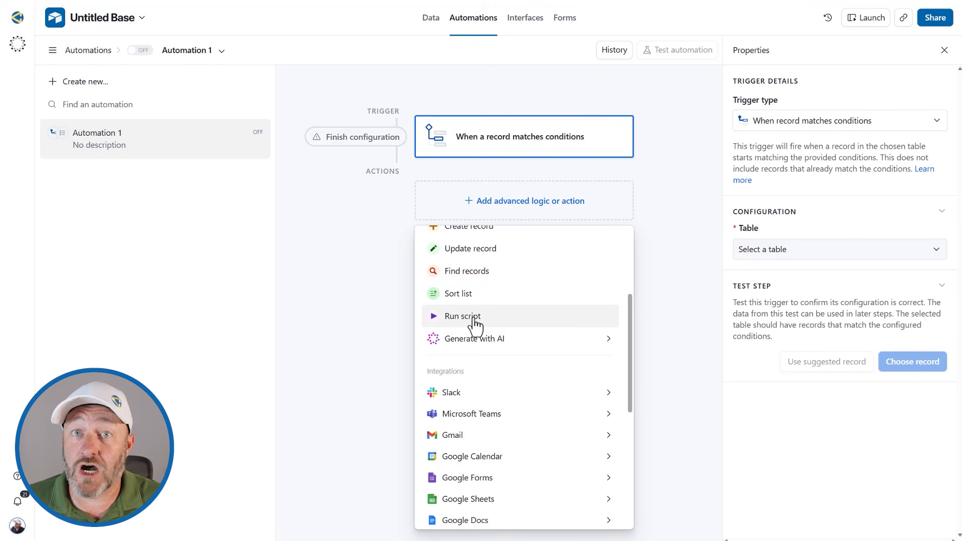
Step: Start a self-built interface with the default name Interface and continue to the layout choice
{"action": "left_click", "coordinate": [519, 26]}
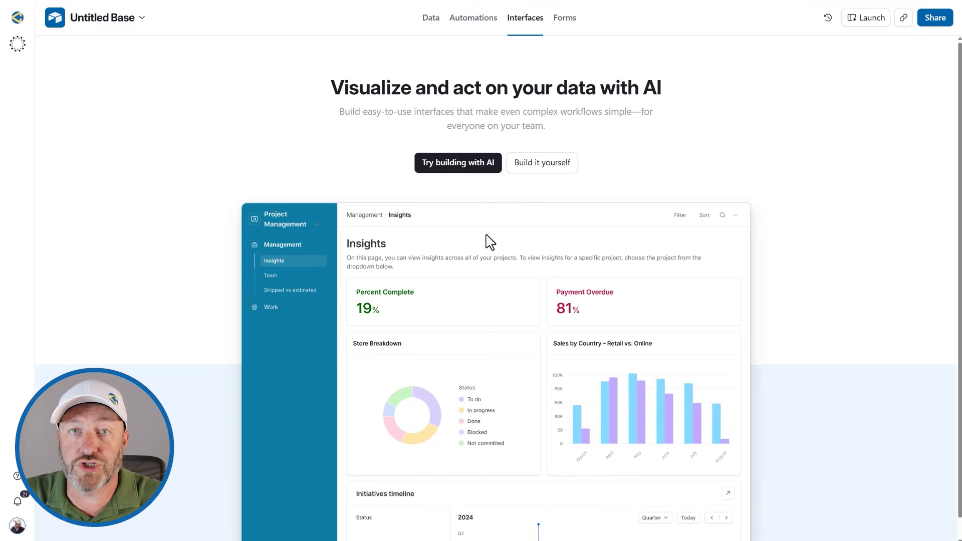
{"action": "left_click", "coordinate": [527, 164]}
{"action": "left_click", "coordinate": [390, 305]}
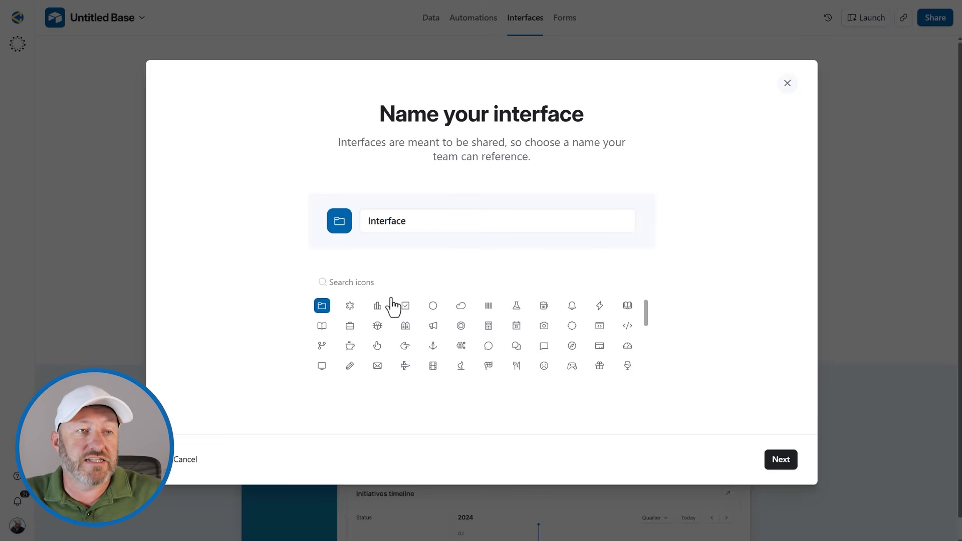
{"action": "left_click", "coordinate": [785, 462]}
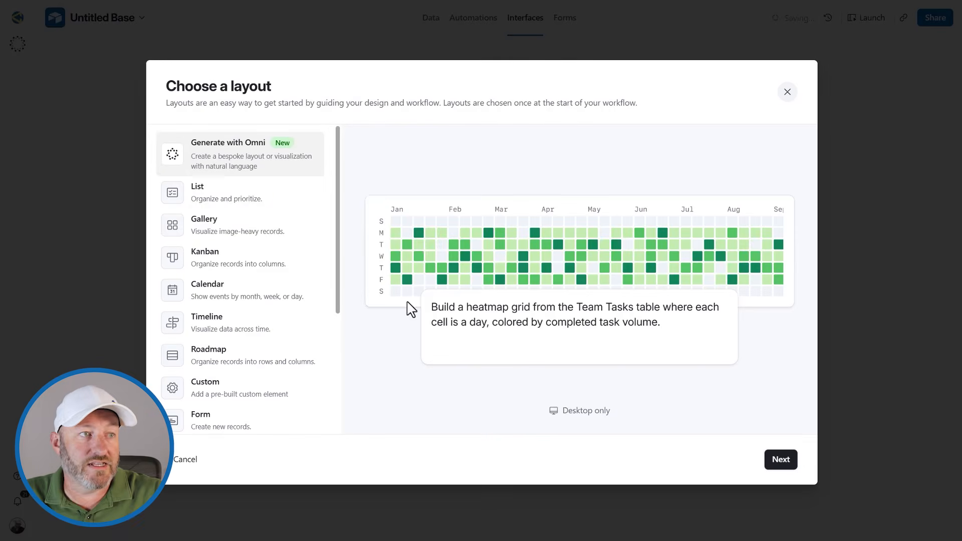
Step: Preview the List, Gallery, Kanban, Calendar, Timeline and Roadmap interface layouts, and leave the layout choice without creating a page
{"action": "left_click", "coordinate": [217, 204]}
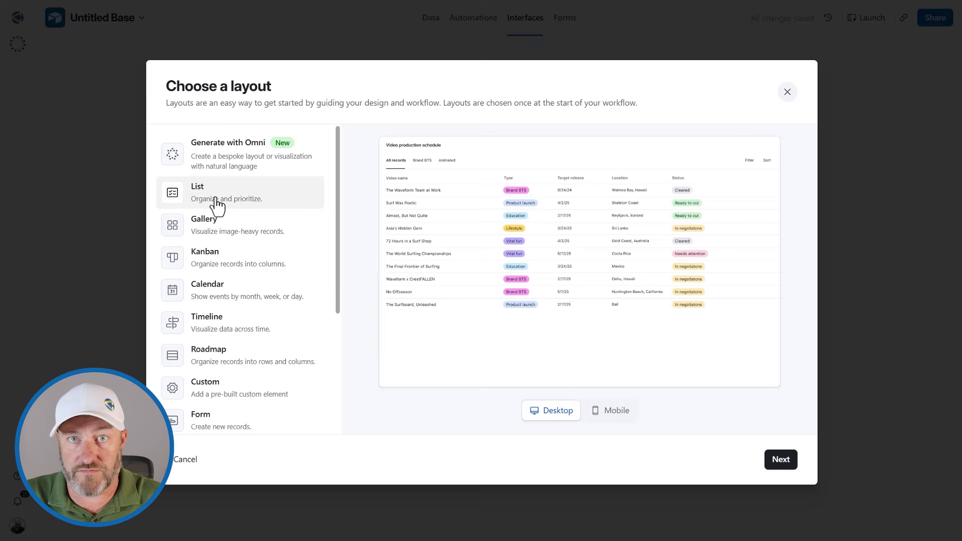
{"action": "left_click", "coordinate": [236, 233]}
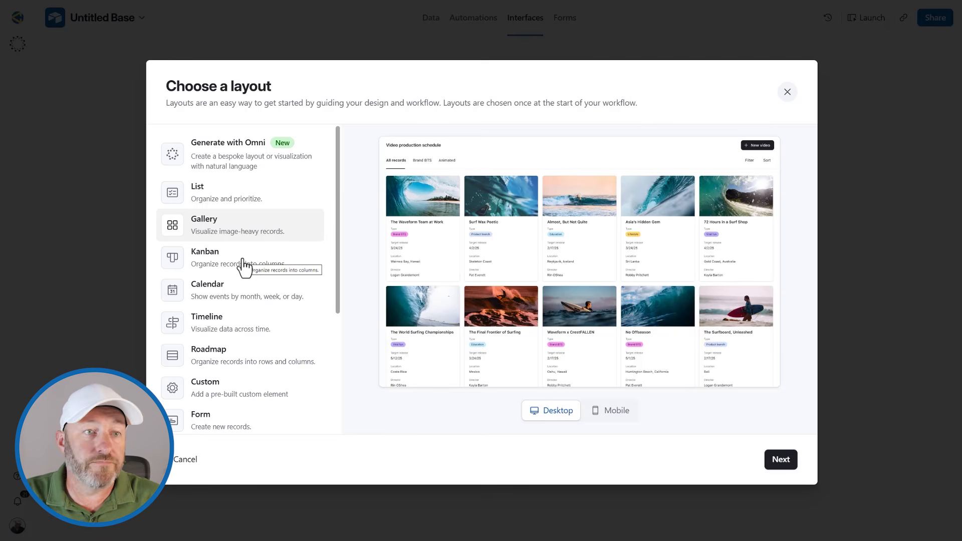
{"action": "left_click", "coordinate": [244, 267]}
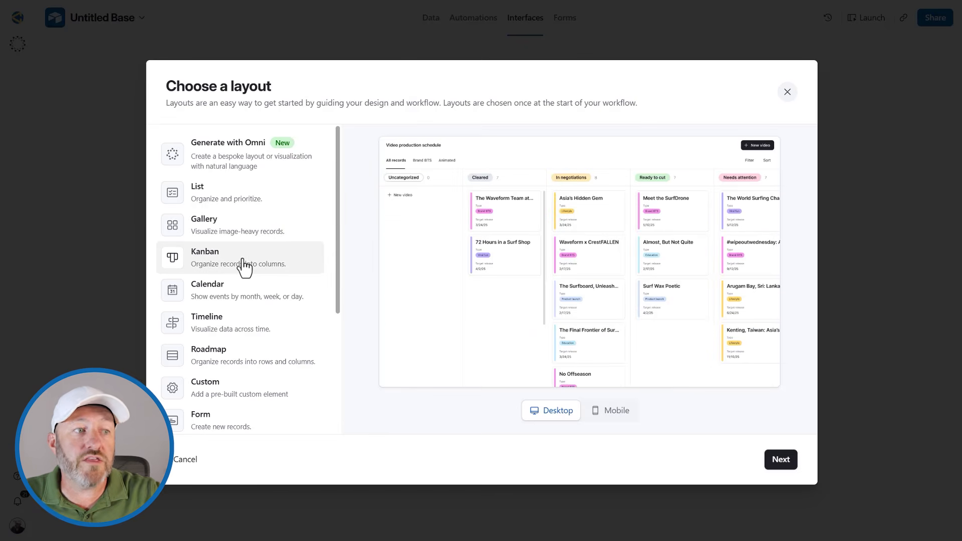
{"action": "left_click", "coordinate": [244, 296]}
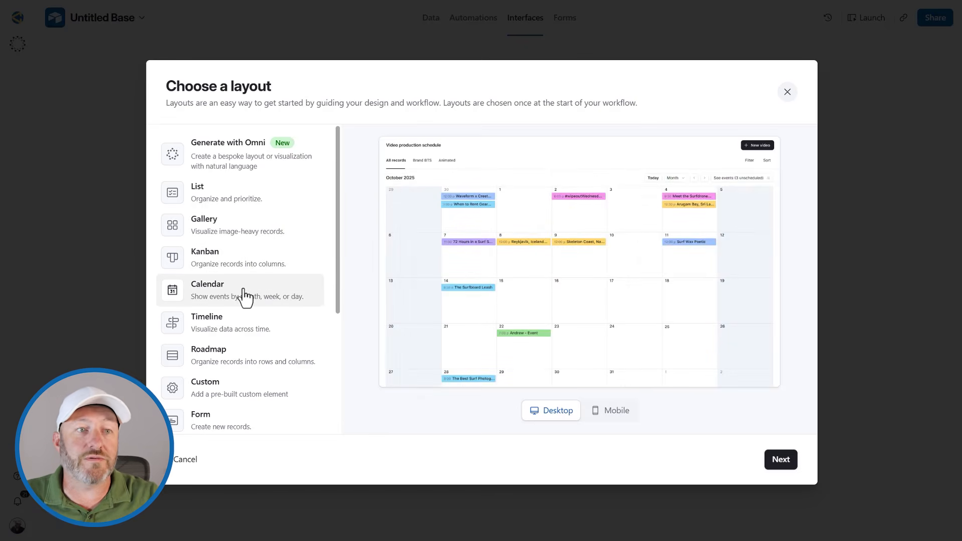
{"action": "left_click", "coordinate": [247, 326]}
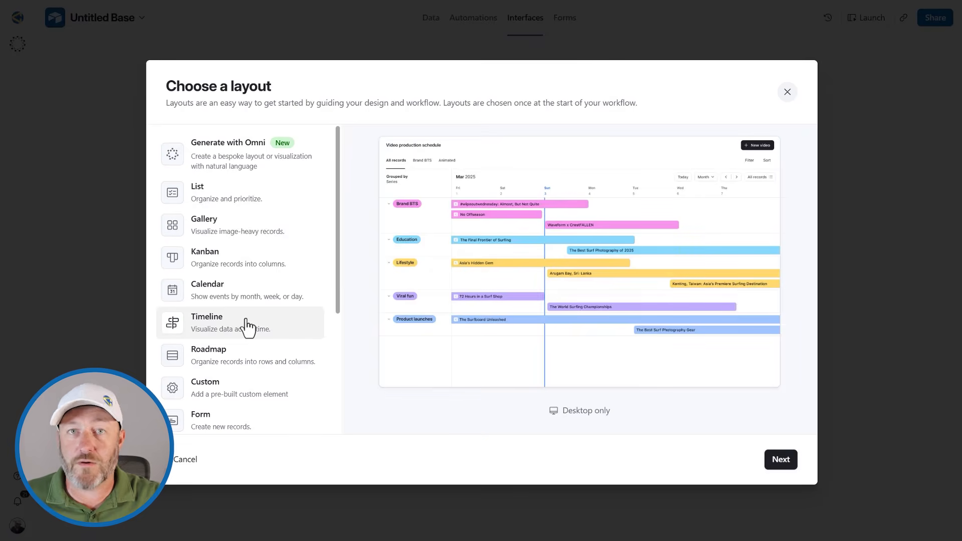
{"action": "left_click", "coordinate": [251, 359]}
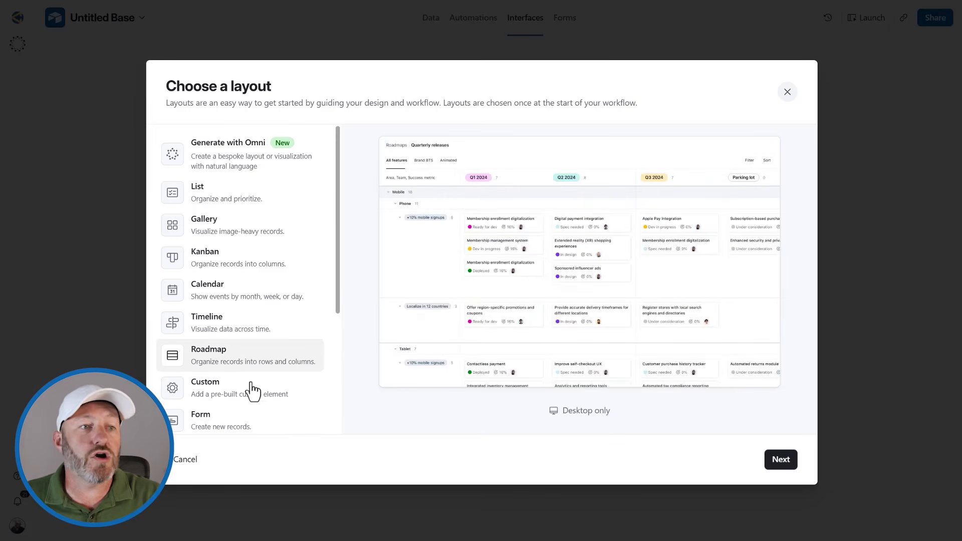
{"action": "scroll", "coordinate": [262, 356], "scroll_direction": "down", "scroll_amount": 1}
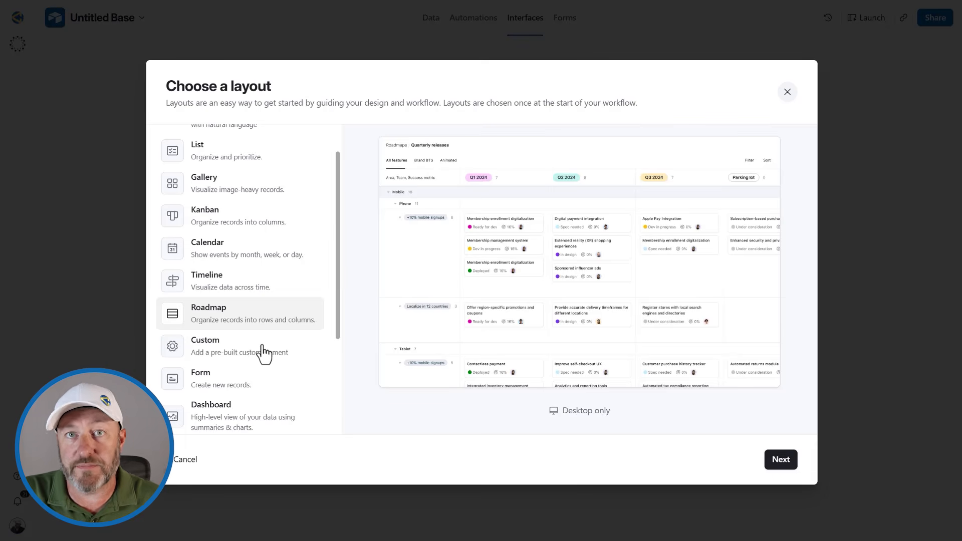
{"action": "left_click", "coordinate": [786, 96]}
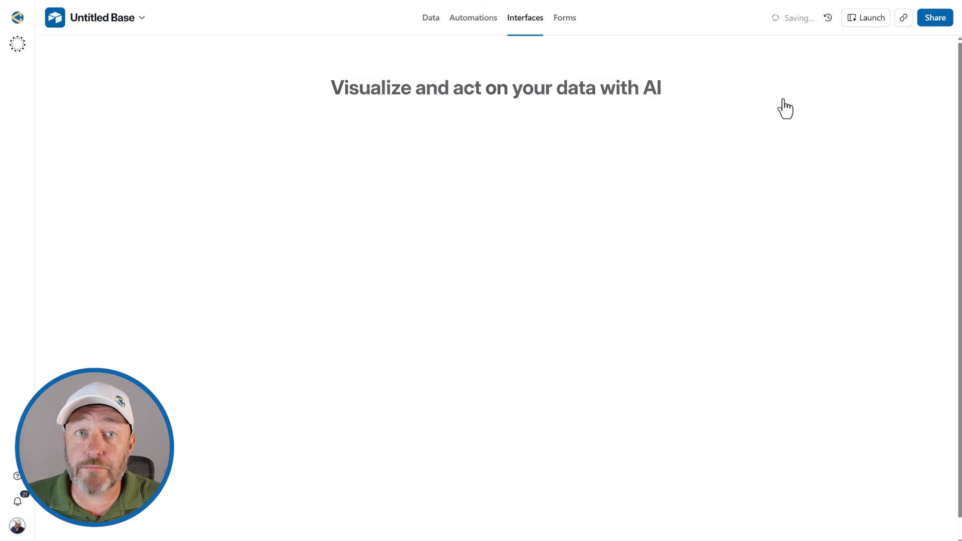
Step: View the self-built form setup for Table 1 and close it without creating a form
{"action": "left_click", "coordinate": [566, 19]}
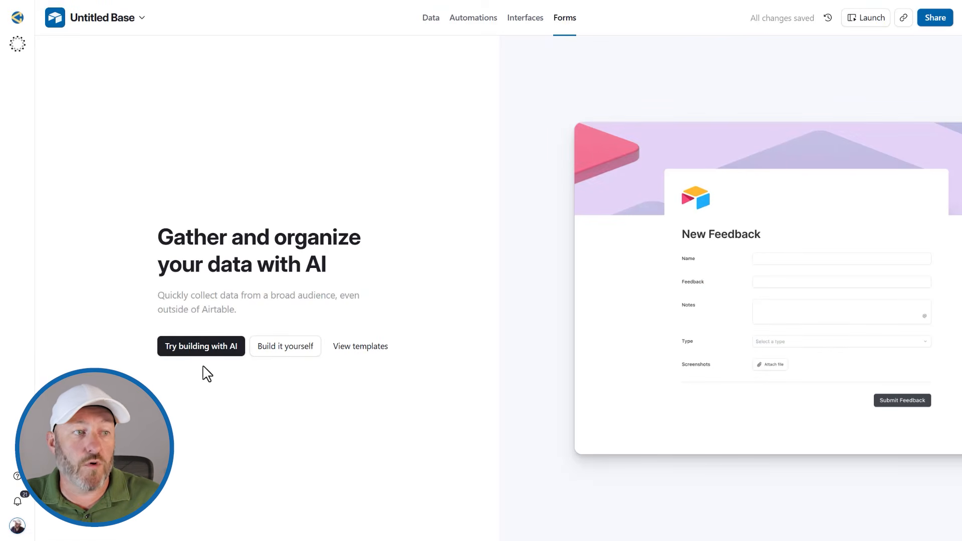
{"action": "left_click", "coordinate": [273, 352]}
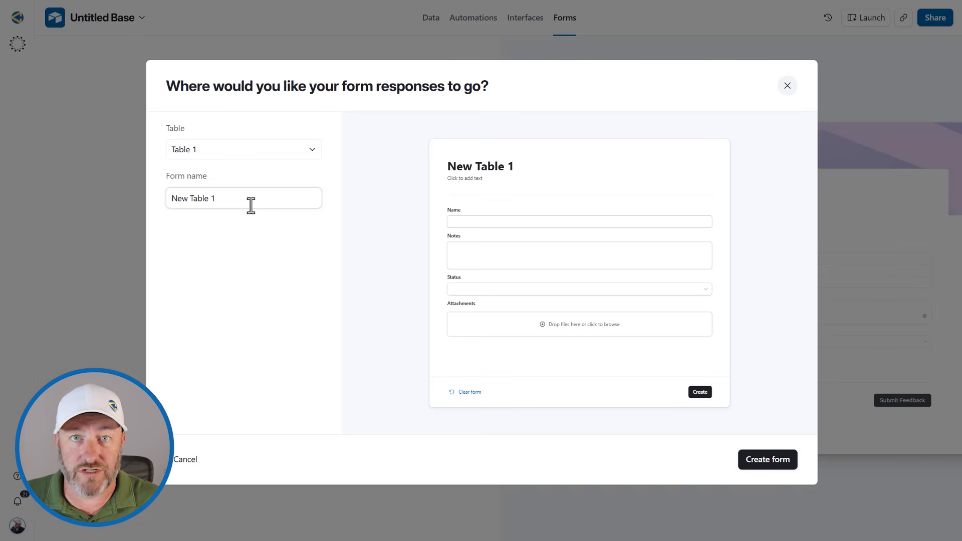
{"action": "left_click", "coordinate": [787, 86]}
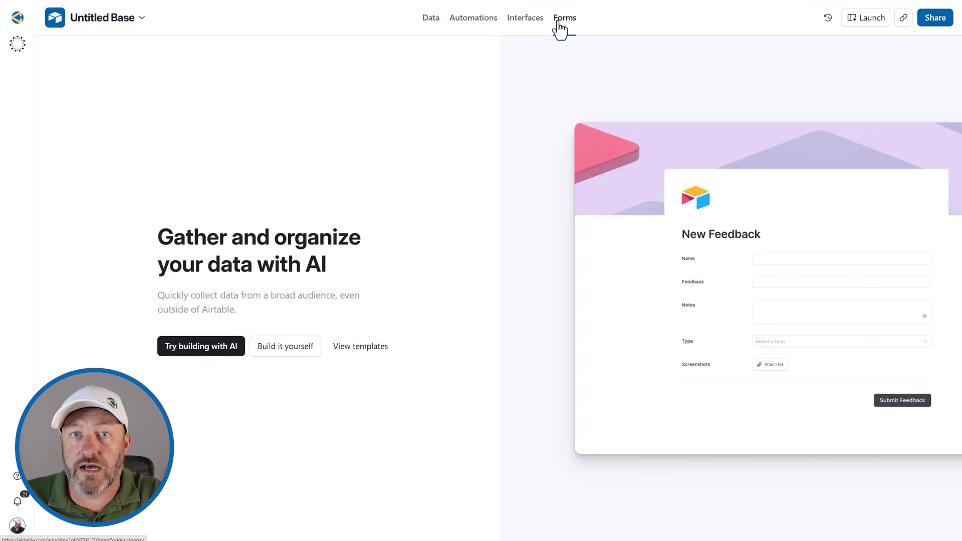
Step: Ask the AI assistant for a simple consulting-agency system tracking clients, projects and requests, both linked to clients, with a dashboard, for about 10 people
{"action": "left_click", "coordinate": [18, 44]}
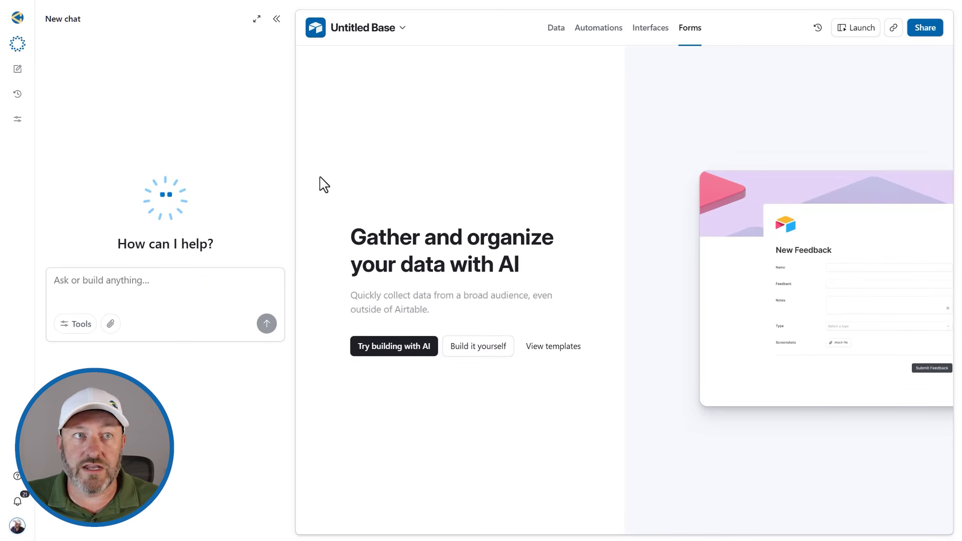
{"action": "left_click", "coordinate": [556, 29]}
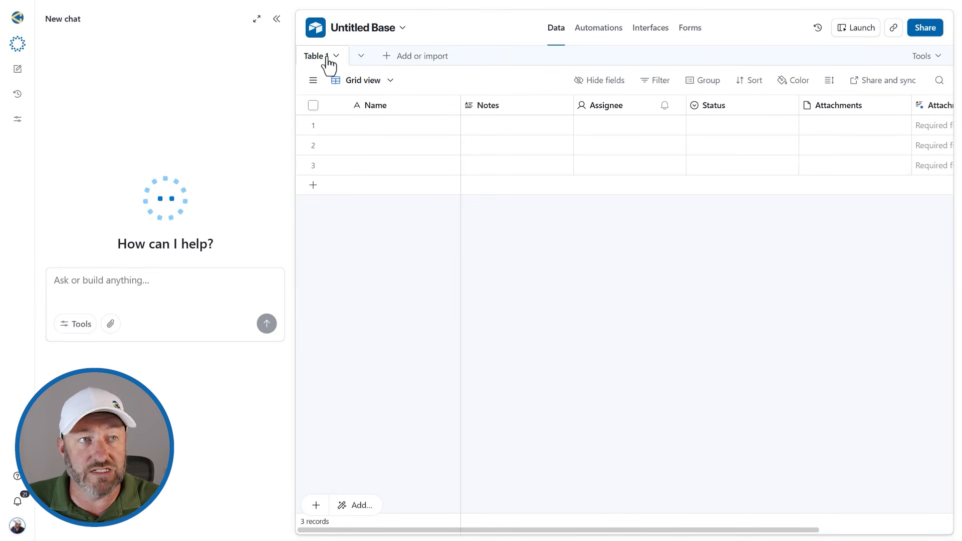
{"action": "left_click", "coordinate": [132, 286]}
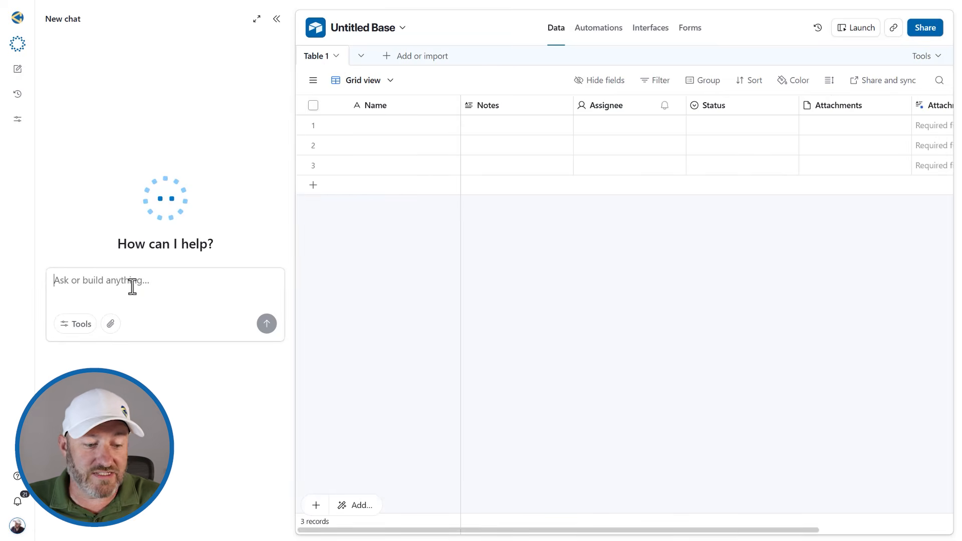
{"action": "type", "text": "I run a small consulting agency and I need a system to track my clients and the work we do for them. I want to track my clients and their contact info, the projects we're delivering for each client with due dates and who on my team owns them, and the requests that come in from clients so nothing gets lost. Projects should be connected to clients, and requests should be connected to clients too. I'd also like a simple dashboard where I can see active projects by stage and any open requests. Keep it simple — this is for a team of about 10."}
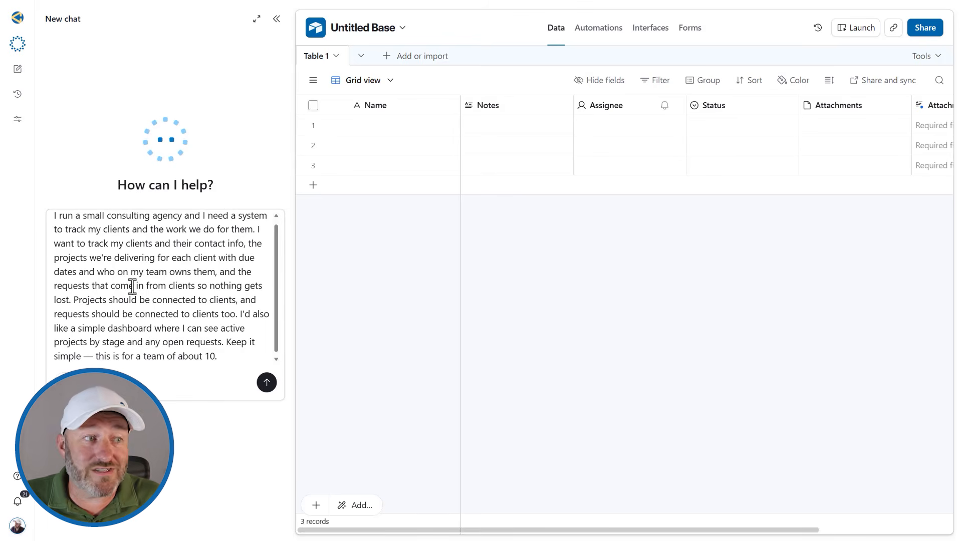
{"action": "scroll", "coordinate": [154, 300], "scroll_direction": "up", "scroll_amount": 1}
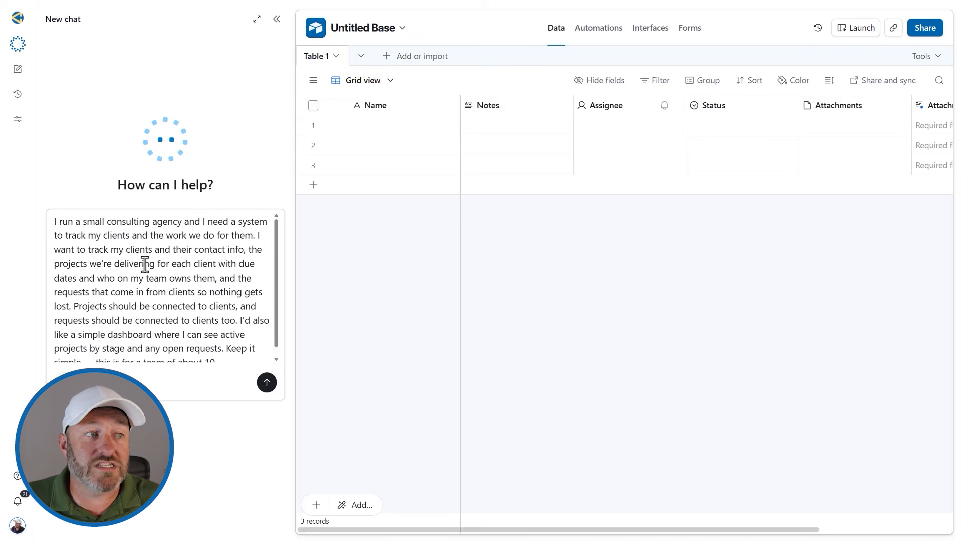
{"action": "scroll", "coordinate": [162, 286], "scroll_direction": "down", "scroll_amount": 1}
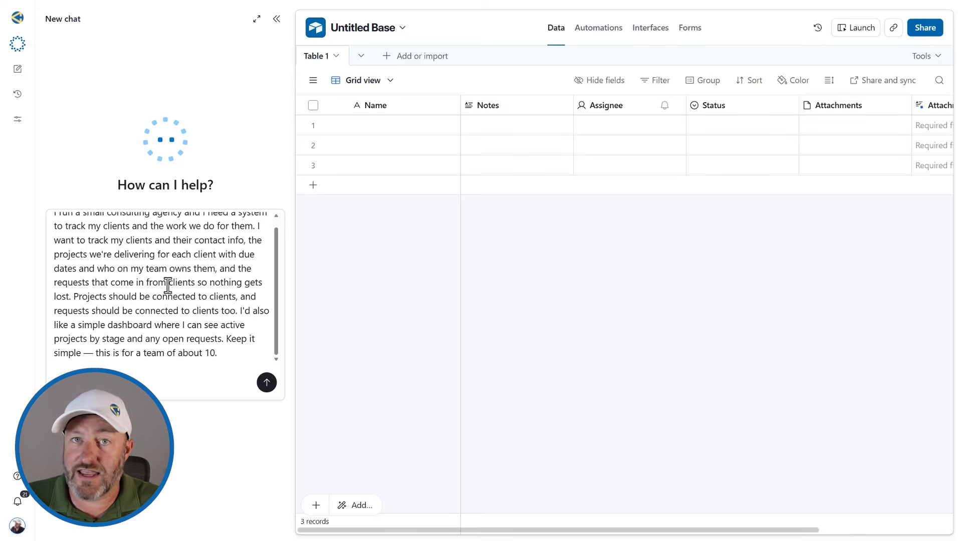
{"action": "left_click", "coordinate": [266, 382]}
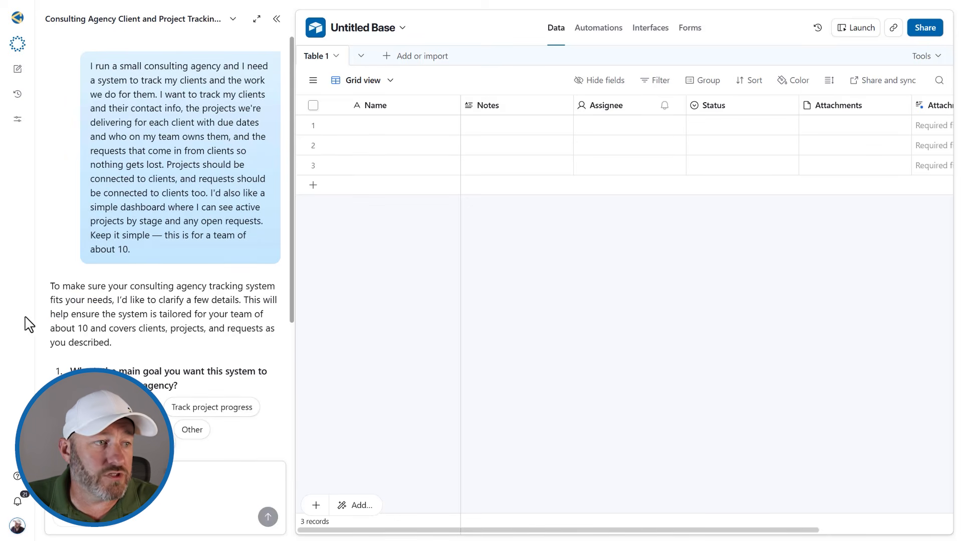
Step: Answer the assistant's clarifying questions with Track project progress, Project stages and Project managers, and submit the answers
{"action": "scroll", "coordinate": [190, 291], "scroll_direction": "down", "scroll_amount": 4}
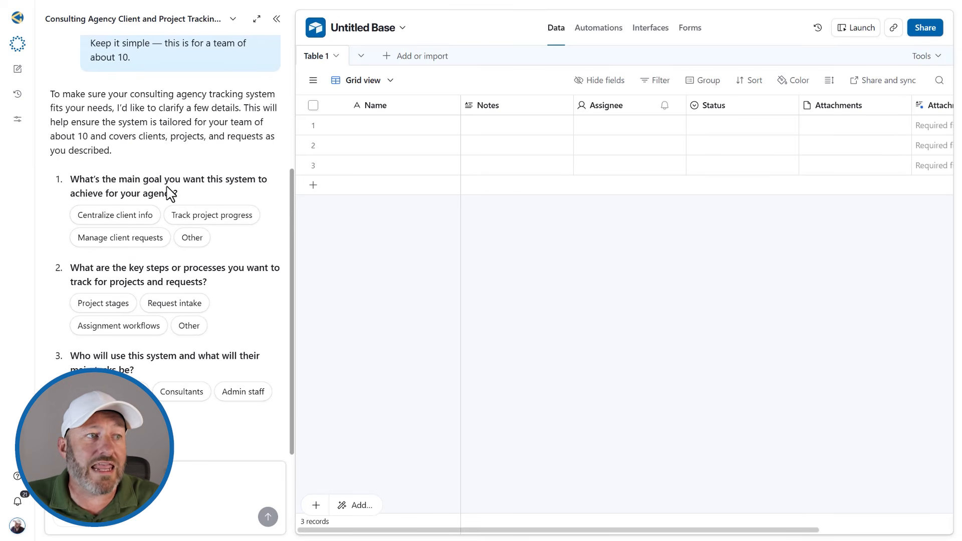
{"action": "left_click", "coordinate": [196, 218]}
{"action": "left_click", "coordinate": [110, 292]}
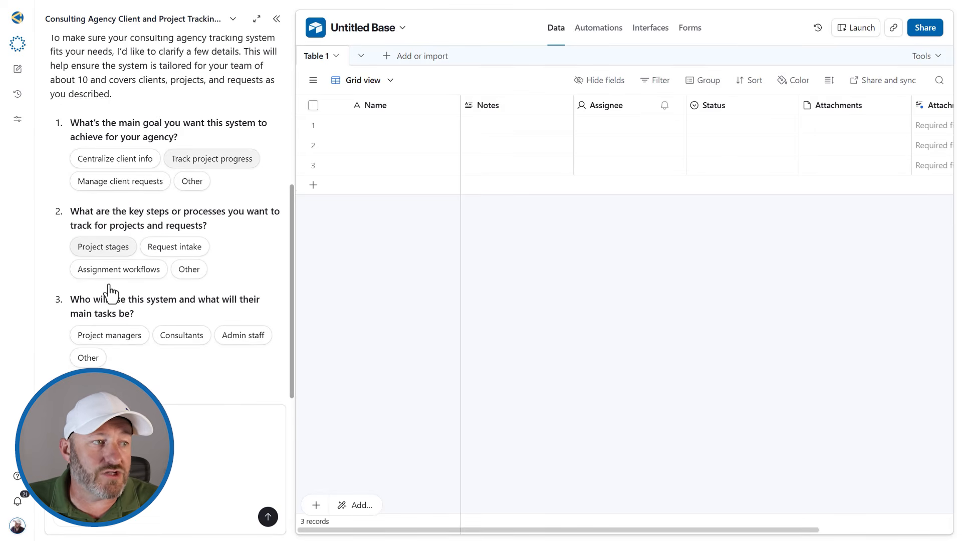
{"action": "left_click", "coordinate": [129, 337]}
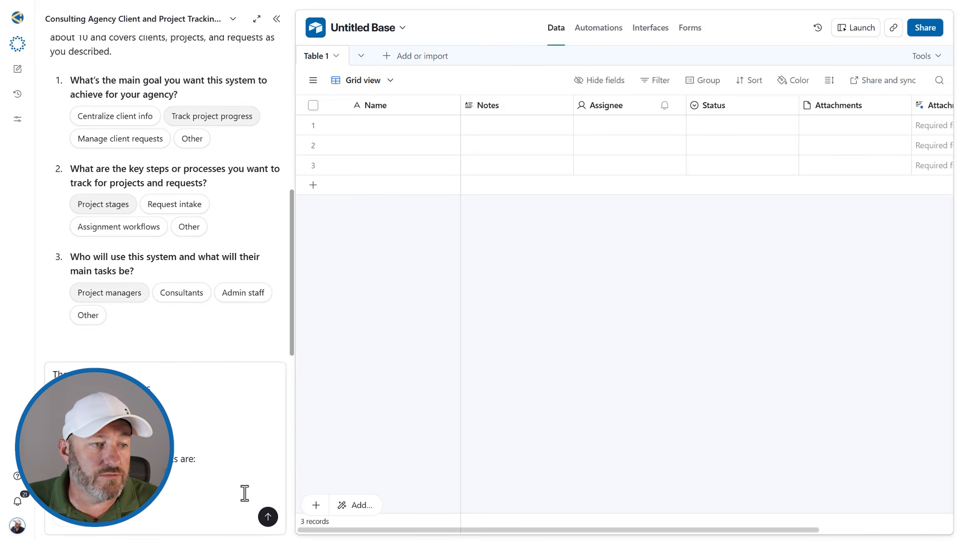
{"action": "left_click", "coordinate": [268, 517]}
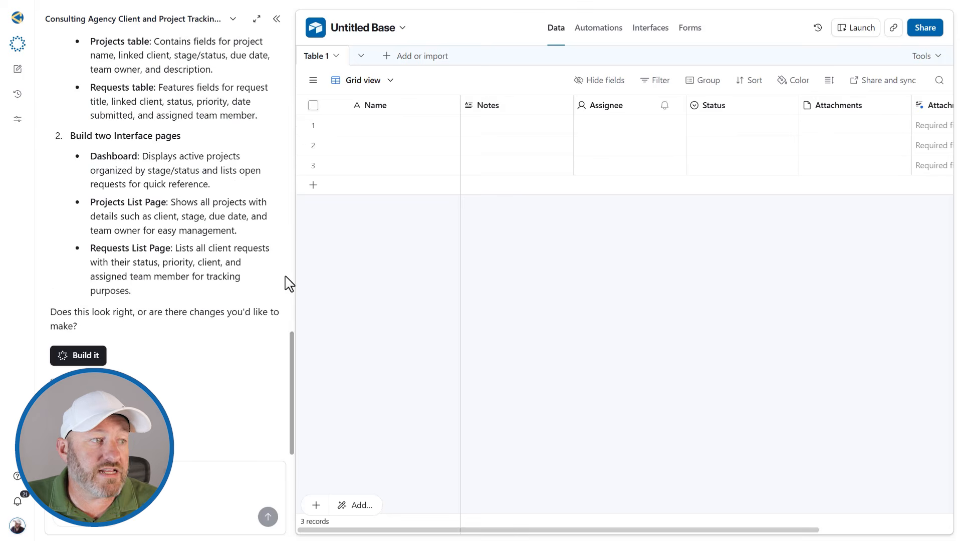
Step: Review the assistant's plan for the Clients, Projects and Requests tables and the interface pages, and have it built
{"action": "scroll", "coordinate": [206, 261], "scroll_direction": "up", "scroll_amount": 5}
{"action": "scroll", "coordinate": [203, 258], "scroll_direction": "down", "scroll_amount": 1}
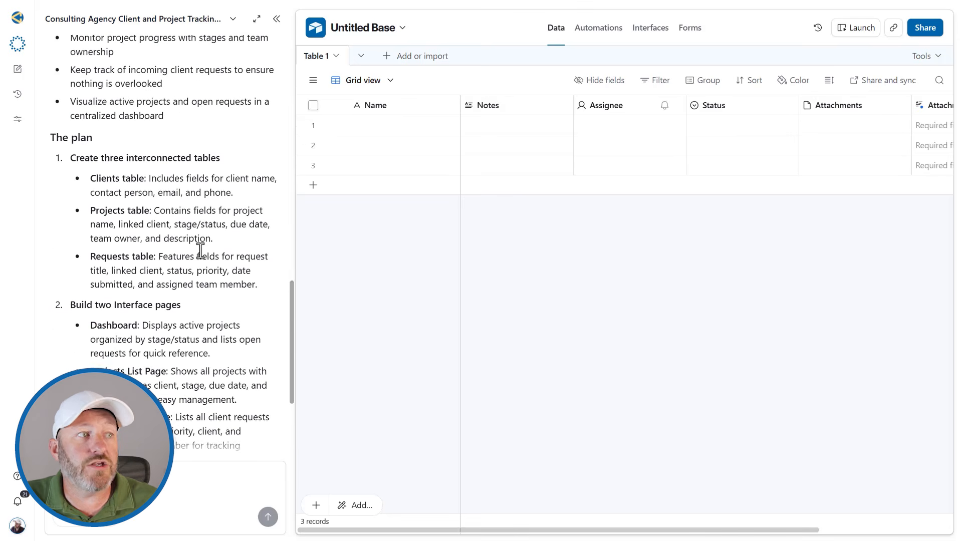
{"action": "scroll", "coordinate": [159, 172], "scroll_direction": "up", "scroll_amount": 1}
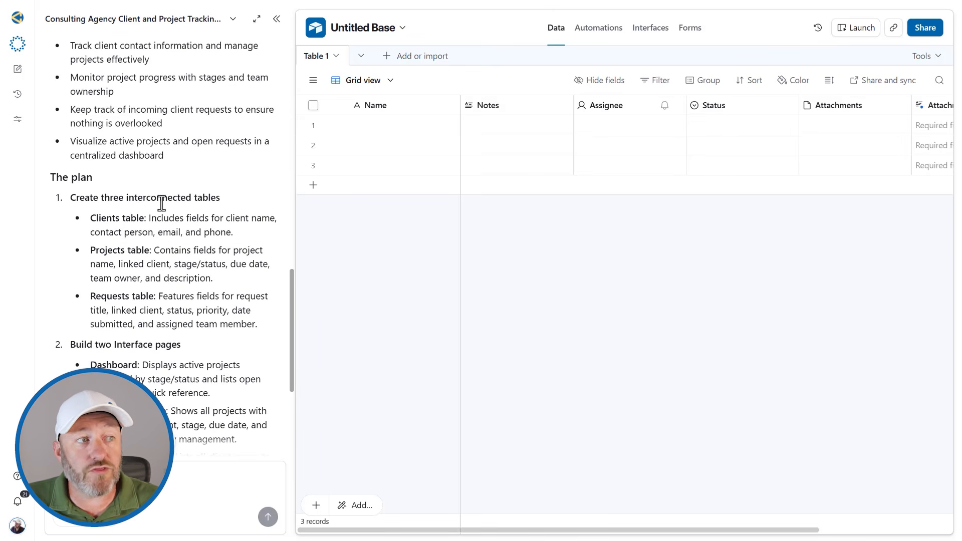
{"action": "scroll", "coordinate": [161, 203], "scroll_direction": "down", "scroll_amount": 1}
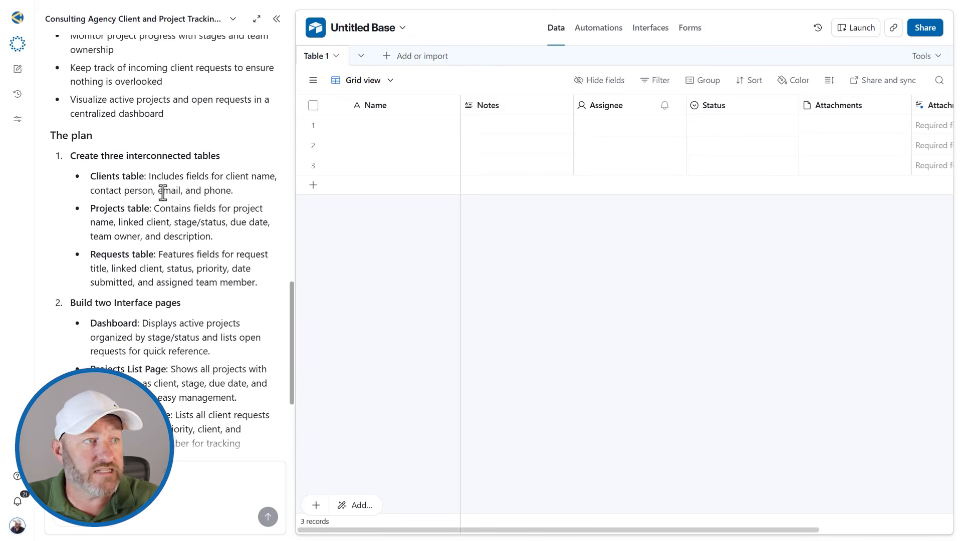
{"action": "scroll", "coordinate": [163, 192], "scroll_direction": "down", "scroll_amount": 3}
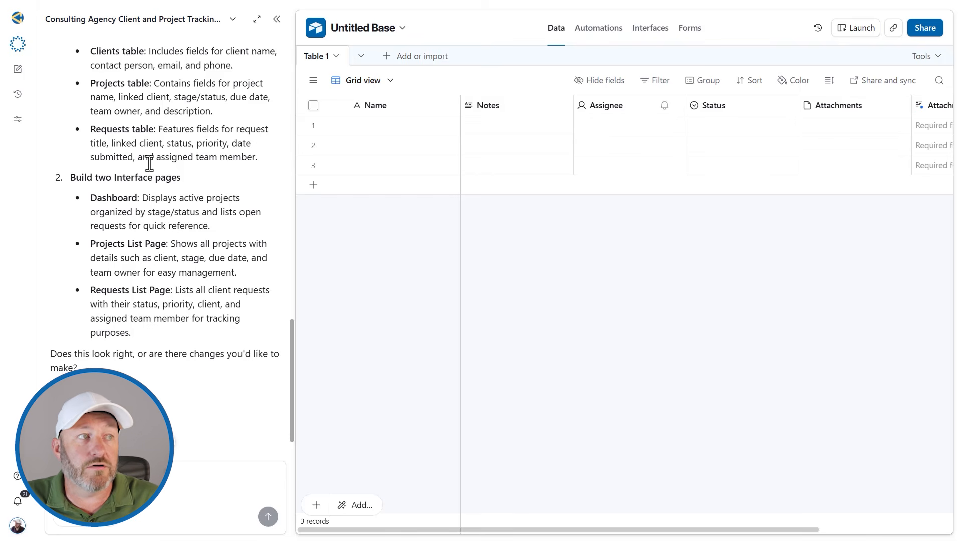
{"action": "scroll", "coordinate": [150, 164], "scroll_direction": "up", "scroll_amount": 1}
{"action": "scroll", "coordinate": [149, 164], "scroll_direction": "up", "scroll_amount": 2}
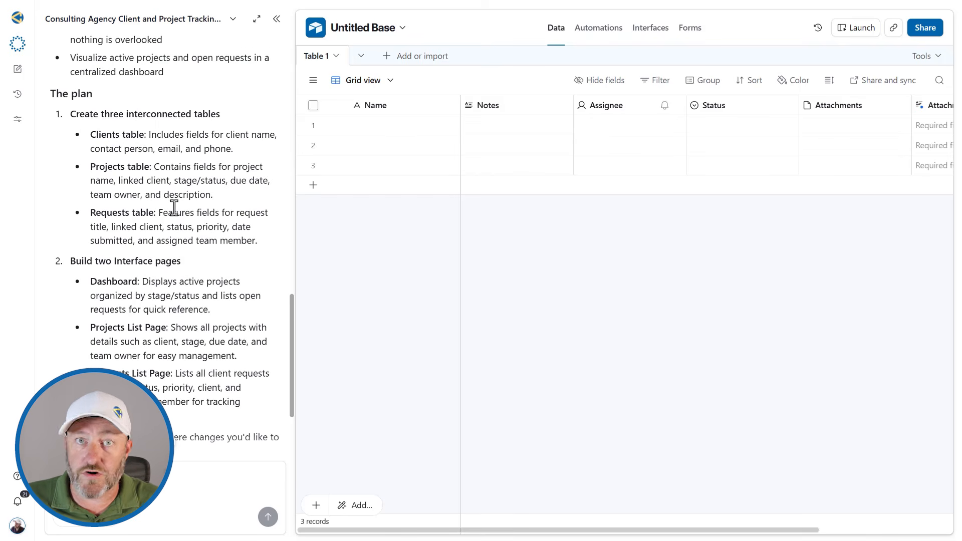
{"action": "scroll", "coordinate": [167, 232], "scroll_direction": "down", "scroll_amount": 4}
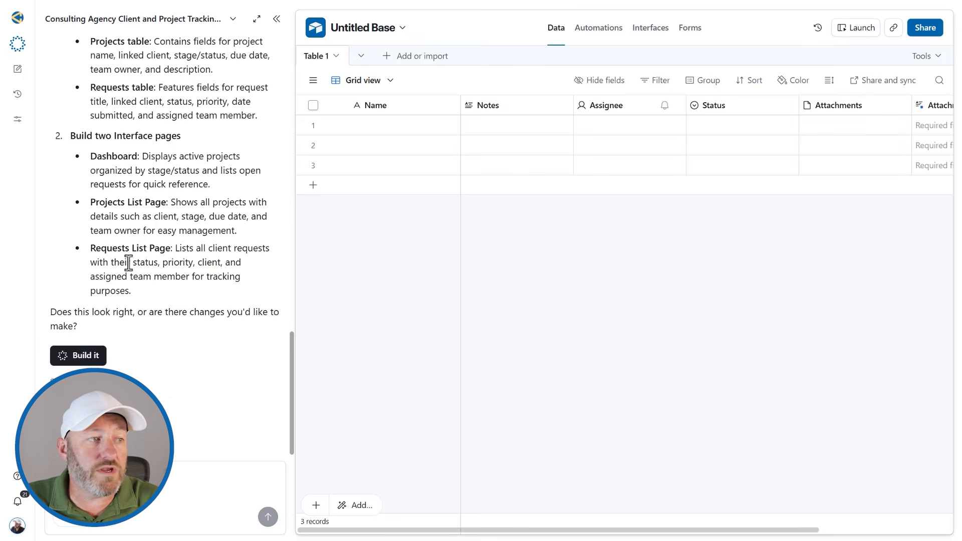
{"action": "left_click", "coordinate": [91, 357]}
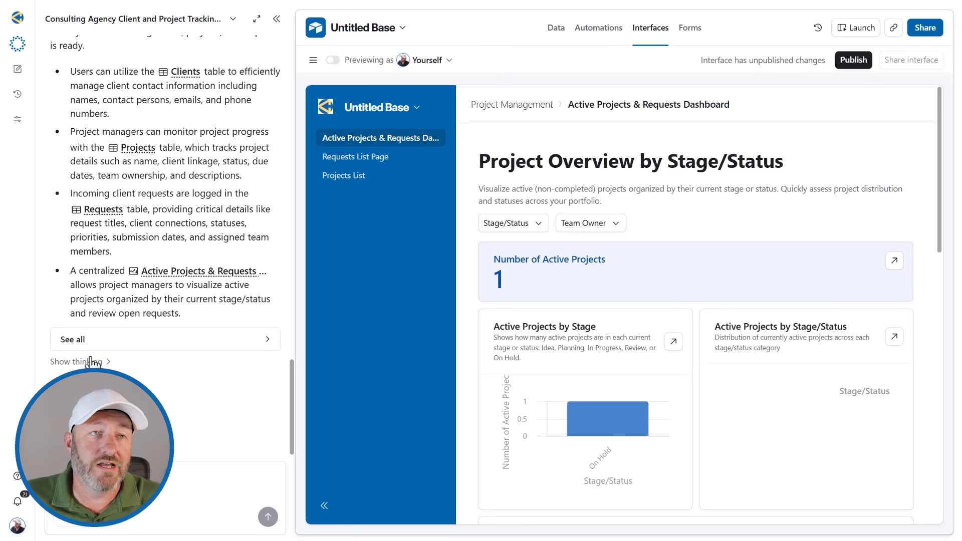
Step: Delete the unused default table, Table 1, from the base's data
{"action": "left_click", "coordinate": [556, 28]}
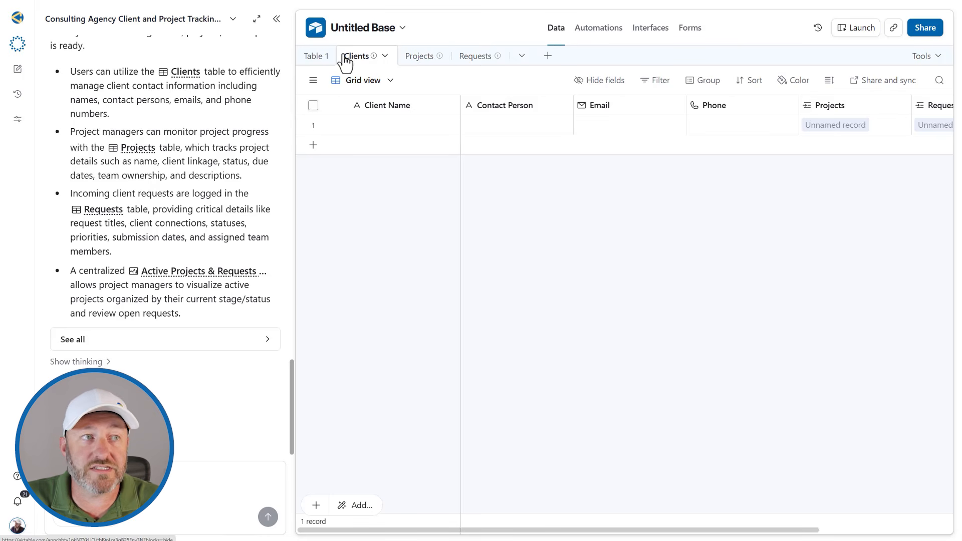
{"action": "left_click", "coordinate": [317, 59]}
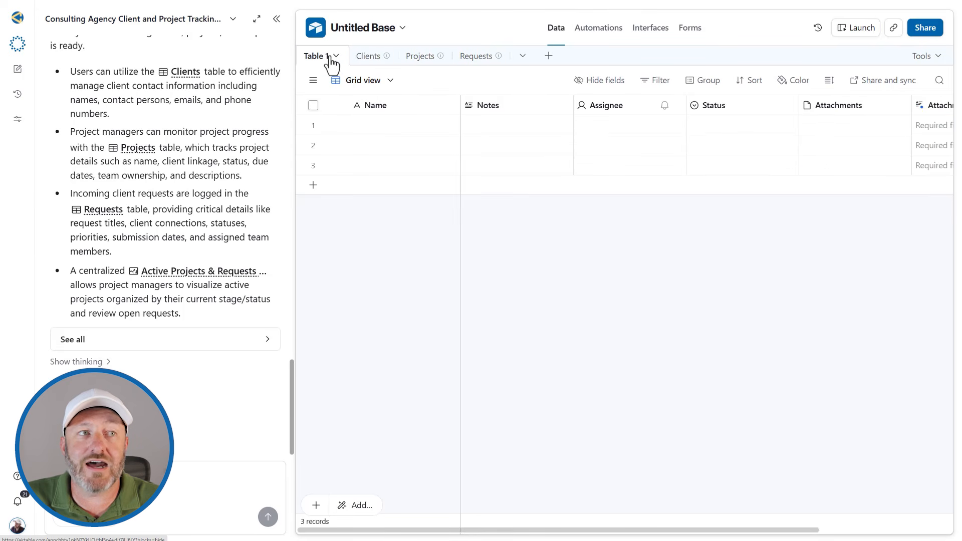
{"action": "left_click", "coordinate": [337, 57]}
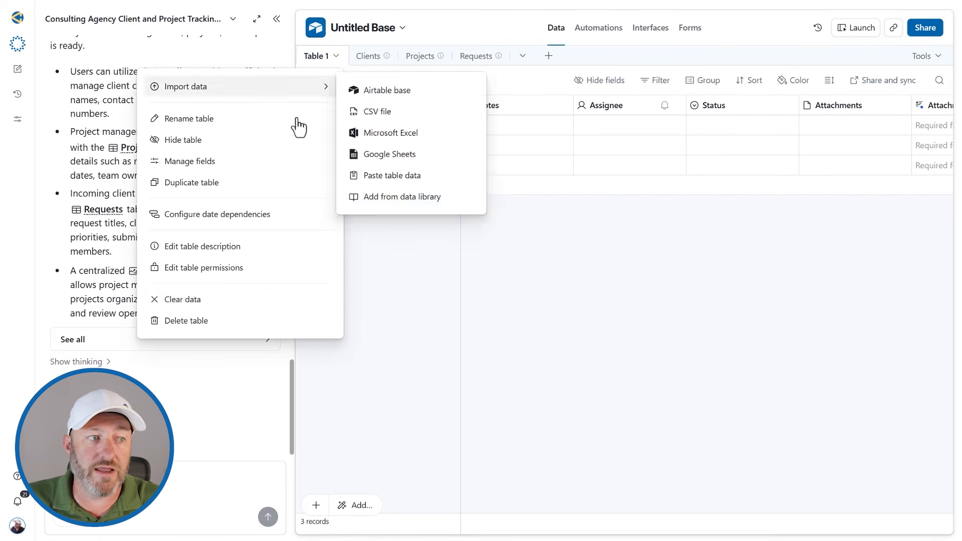
{"action": "left_click", "coordinate": [211, 323]}
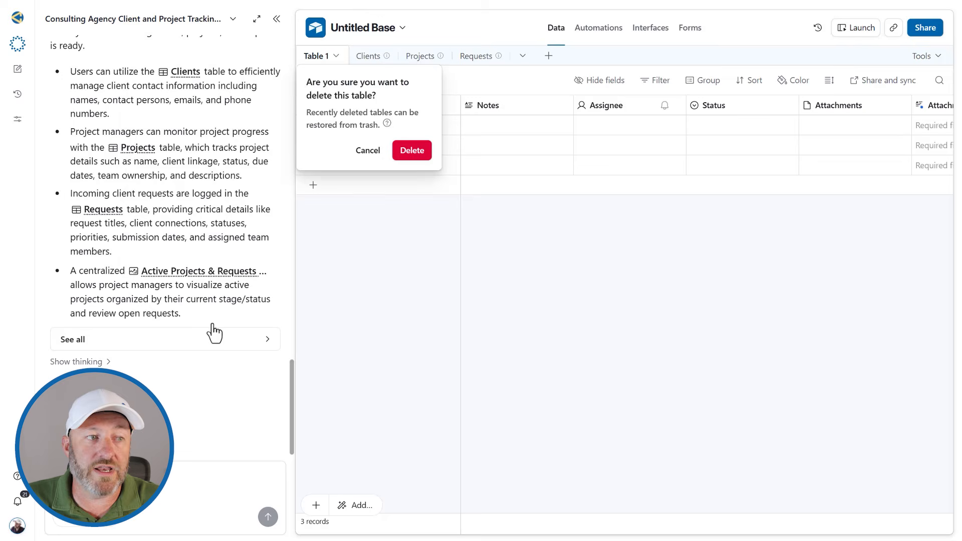
{"action": "left_click", "coordinate": [409, 153]}
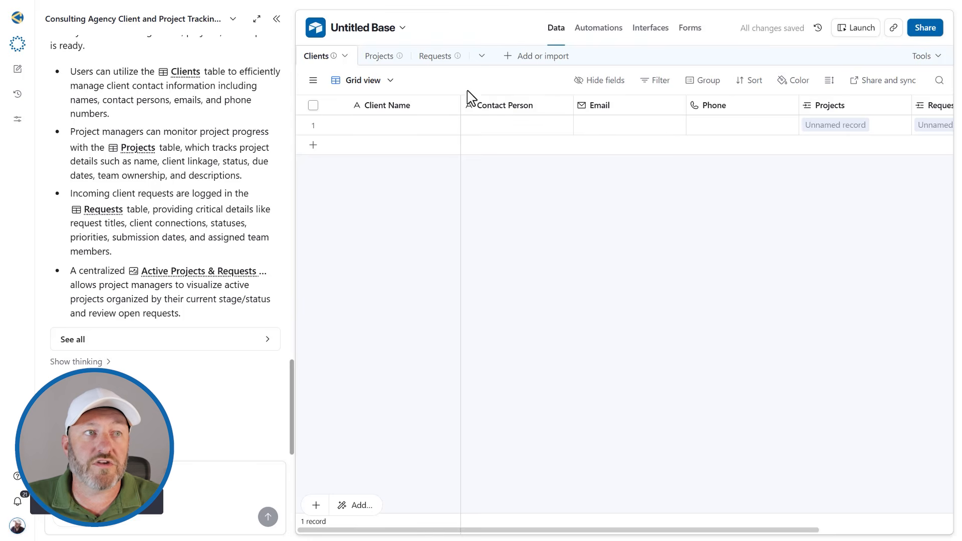
Step: Examine the fields of the Projects and Requests tables and look through the Active Projects & Requests Dashboard
{"action": "left_click", "coordinate": [385, 63]}
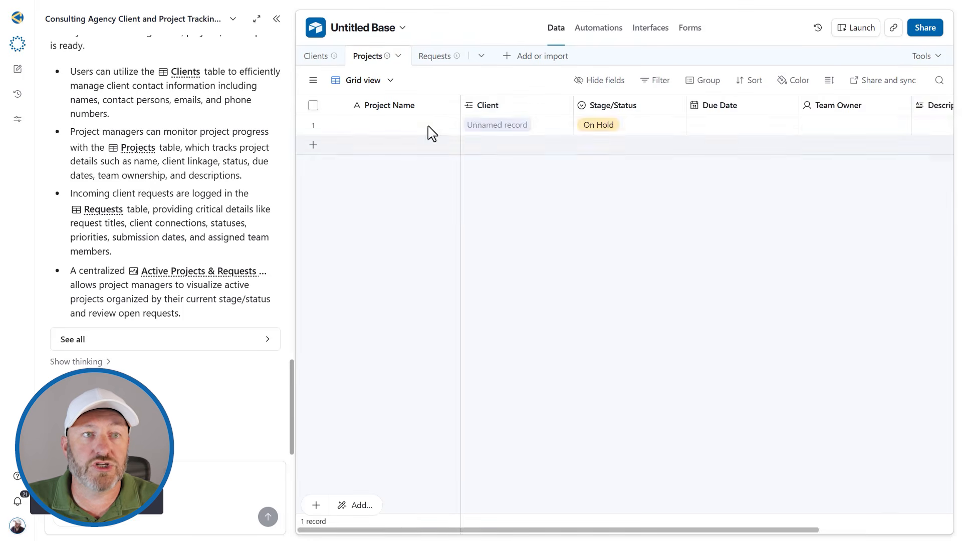
{"action": "left_click", "coordinate": [431, 59]}
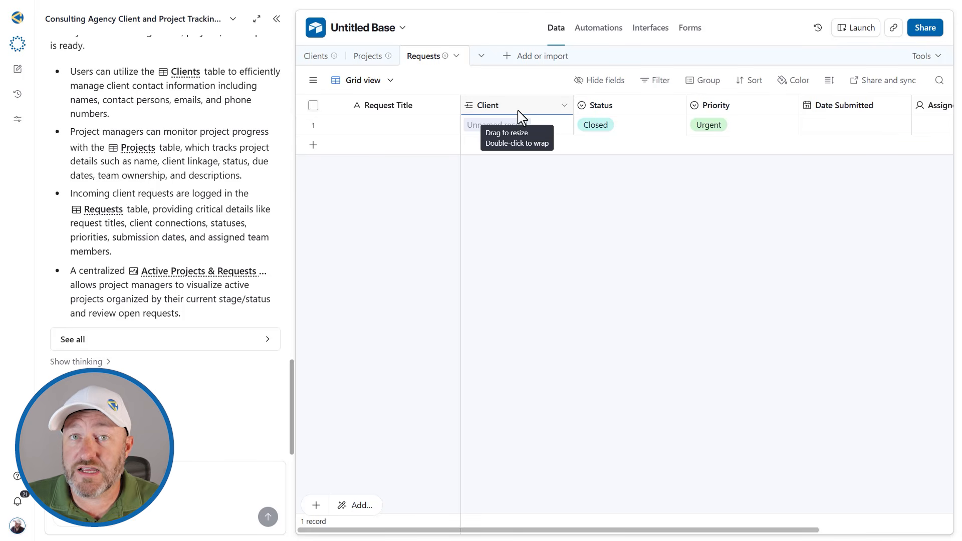
{"action": "left_click", "coordinate": [658, 30]}
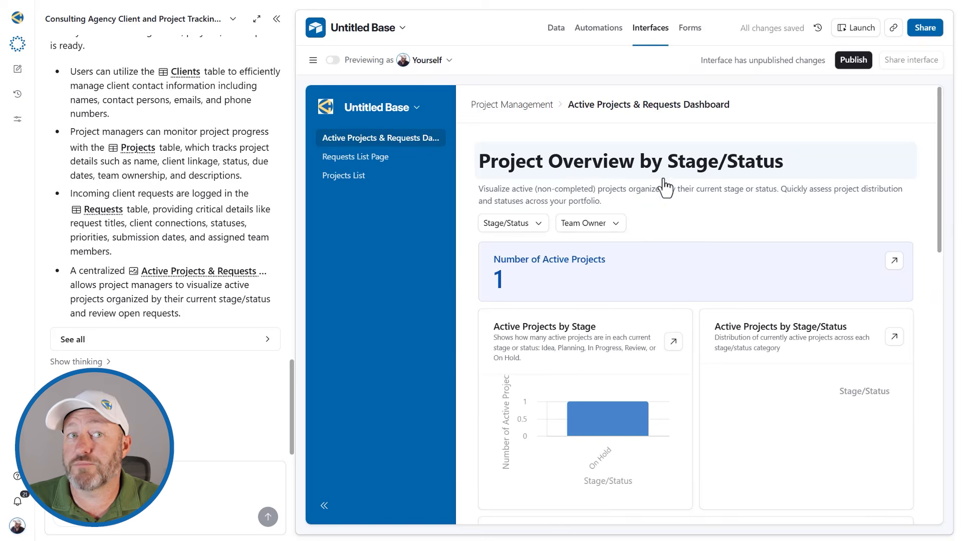
{"action": "scroll", "coordinate": [691, 190], "scroll_direction": "down", "scroll_amount": 3}
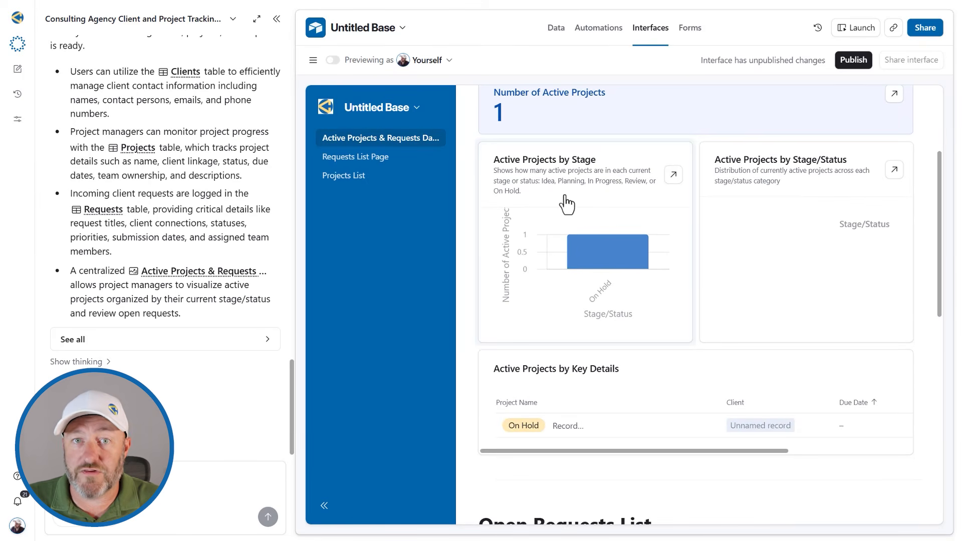
{"action": "scroll", "coordinate": [585, 354], "scroll_direction": "down", "scroll_amount": 2}
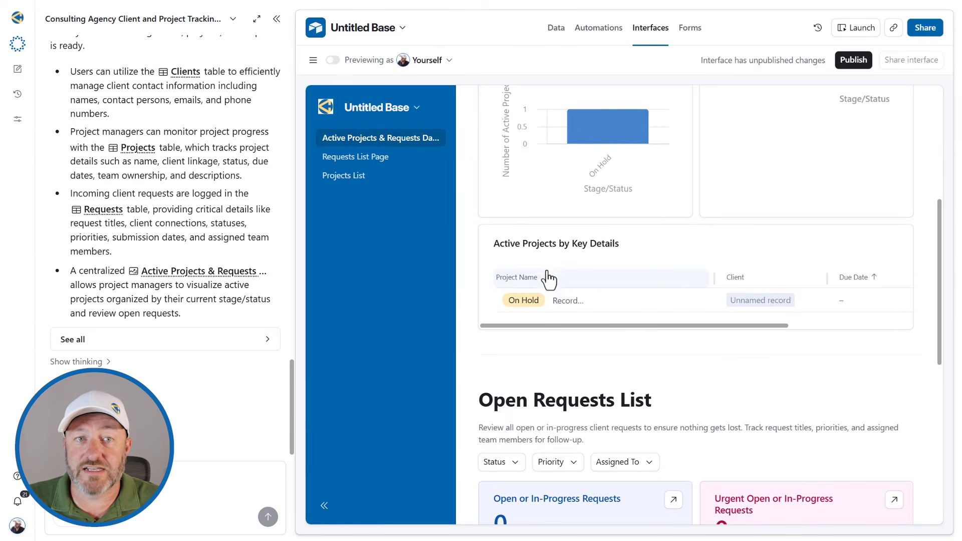
Step: View the On Hold project's details from the dashboard, close them, and show the settings of the Project Overview group
{"action": "left_click", "coordinate": [564, 306]}
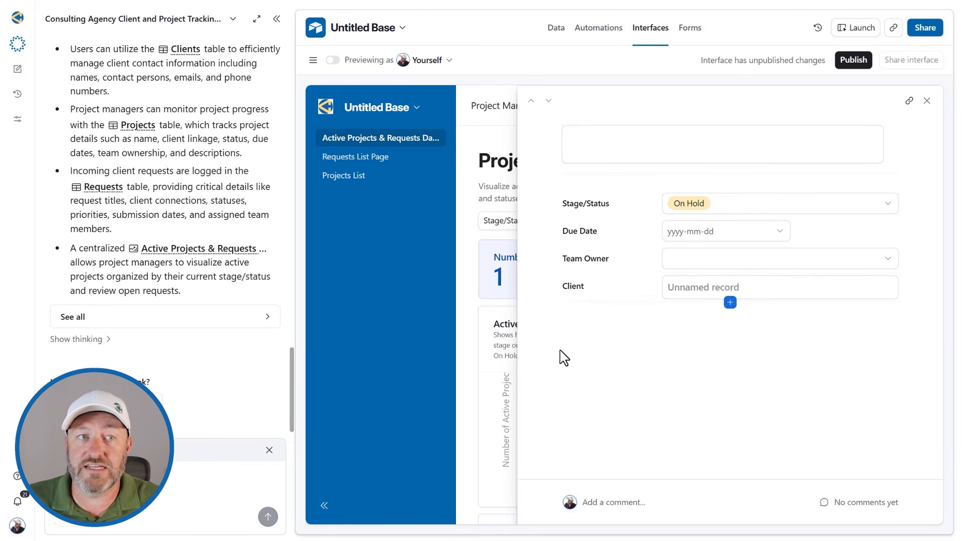
{"action": "left_click", "coordinate": [484, 159]}
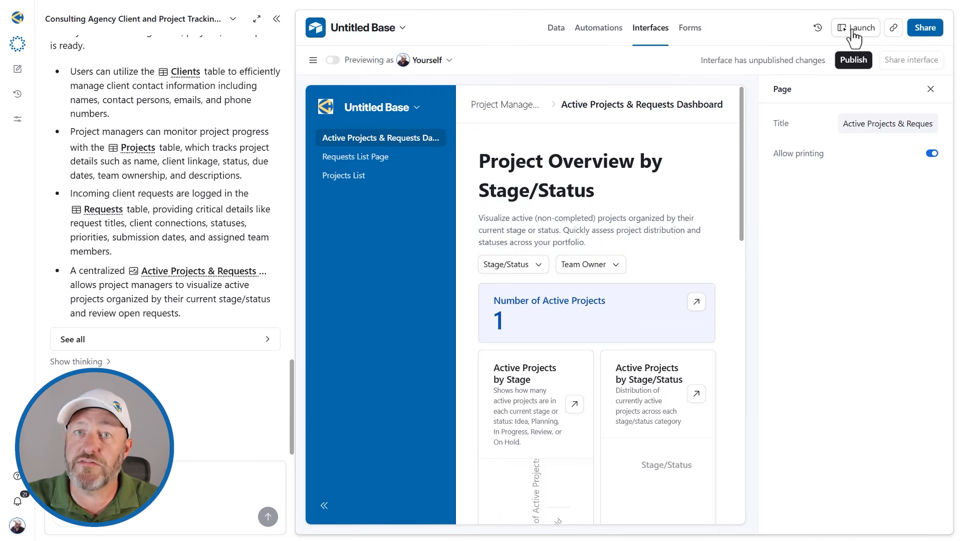
{"action": "left_click", "coordinate": [699, 235]}
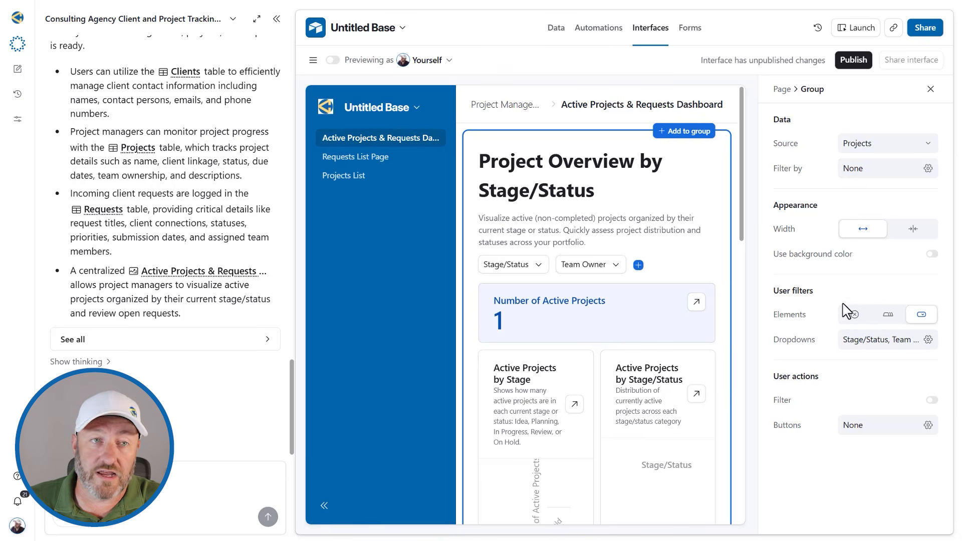
Step: View the Requests List Page with its list settings, and open and close the details of the Closed request
{"action": "left_click", "coordinate": [375, 160]}
{"action": "left_click", "coordinate": [576, 195]}
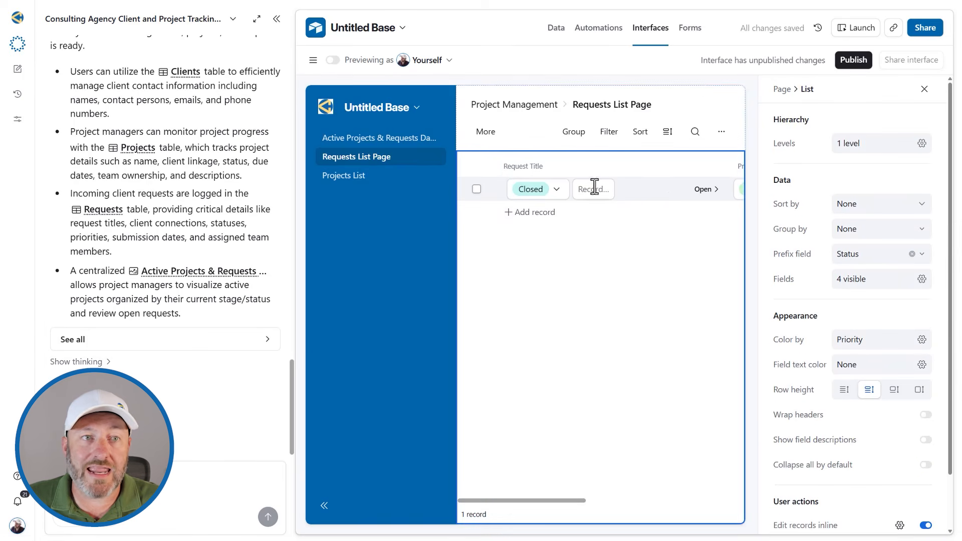
{"action": "left_click", "coordinate": [698, 191]}
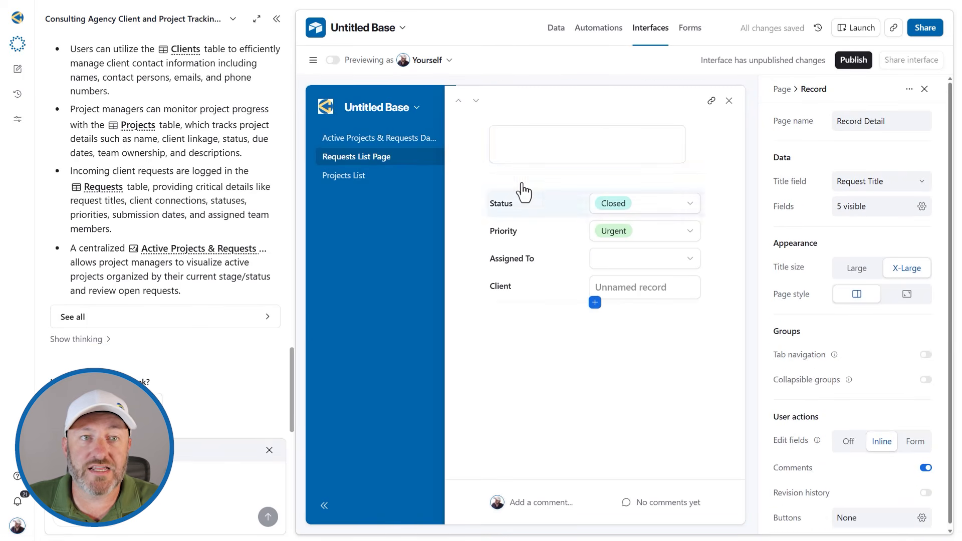
{"action": "left_click", "coordinate": [729, 100]}
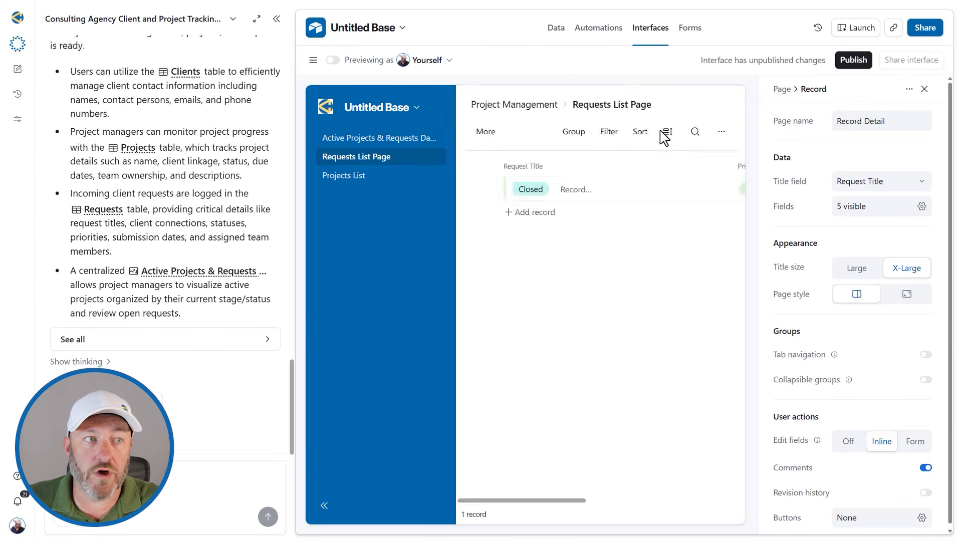
Step: Hide the assistant panel and show the Projects List page in the full interface view
{"action": "left_click", "coordinate": [276, 20]}
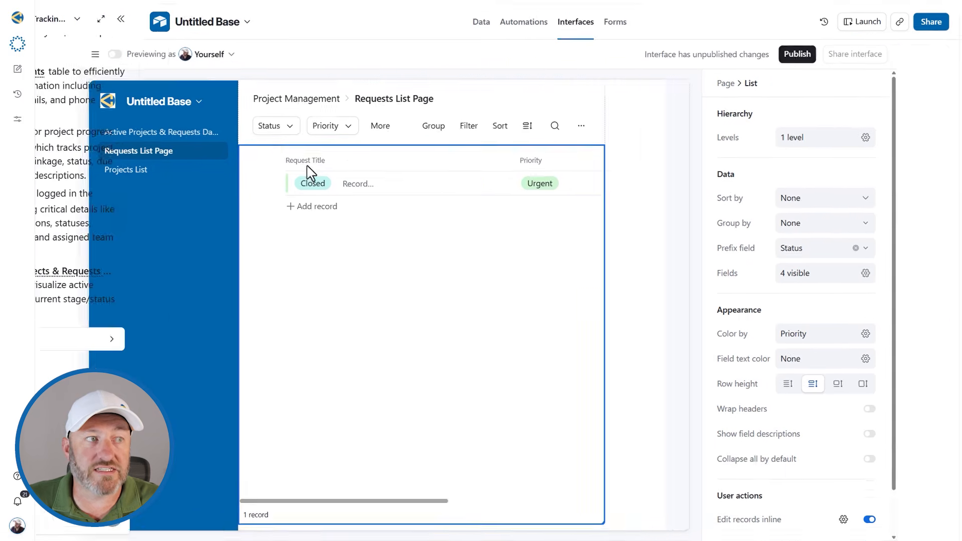
{"action": "left_click", "coordinate": [151, 171]}
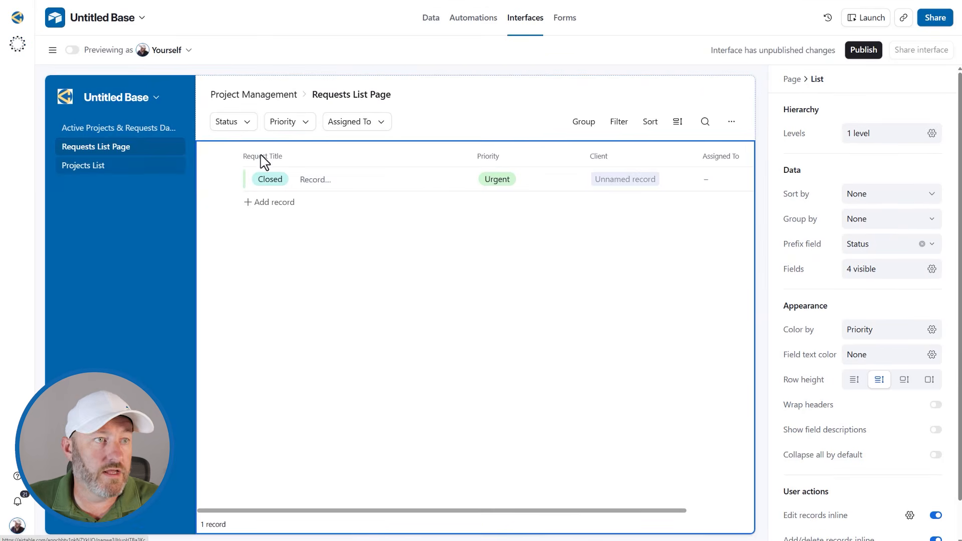
{"action": "left_click", "coordinate": [323, 188]}
{"action": "left_click", "coordinate": [420, 183]}
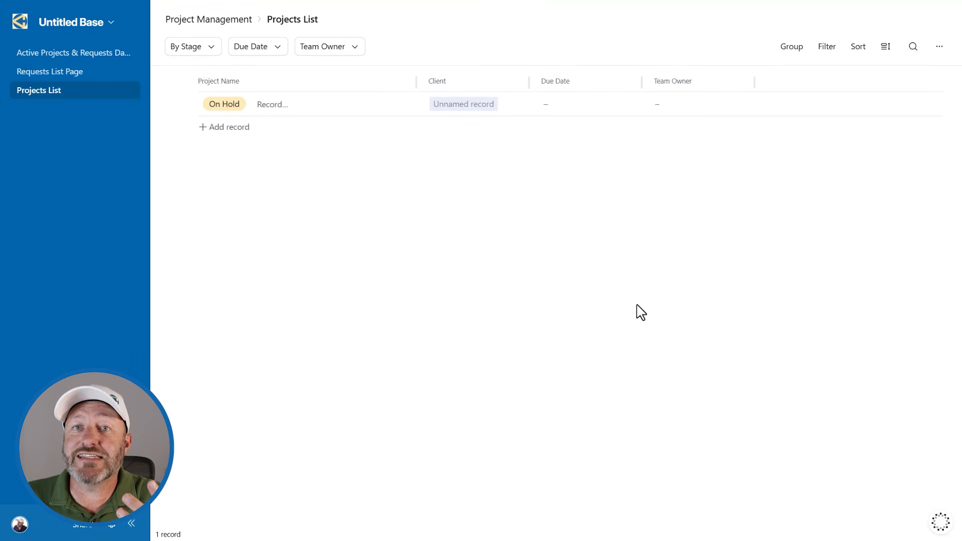
Step: Look over the Requests List Page and the Active Projects & Requests Dashboard in the full interface view
{"action": "left_click", "coordinate": [70, 75]}
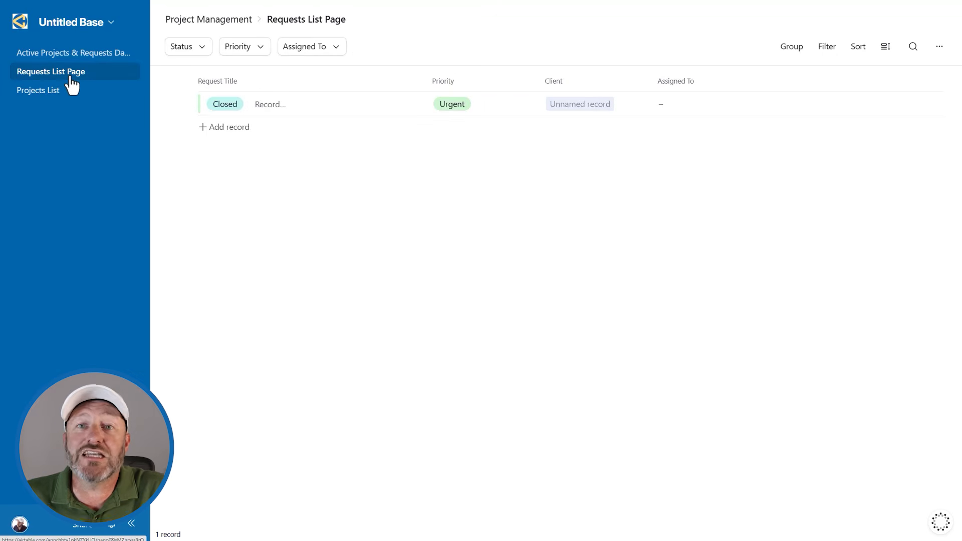
{"action": "left_click", "coordinate": [72, 54]}
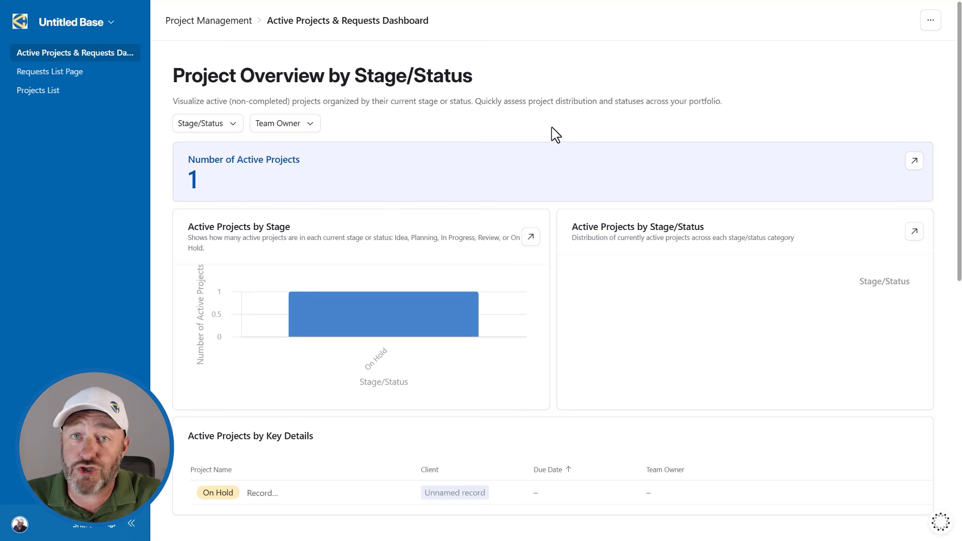
{"action": "scroll", "coordinate": [551, 133], "scroll_direction": "down", "scroll_amount": 2}
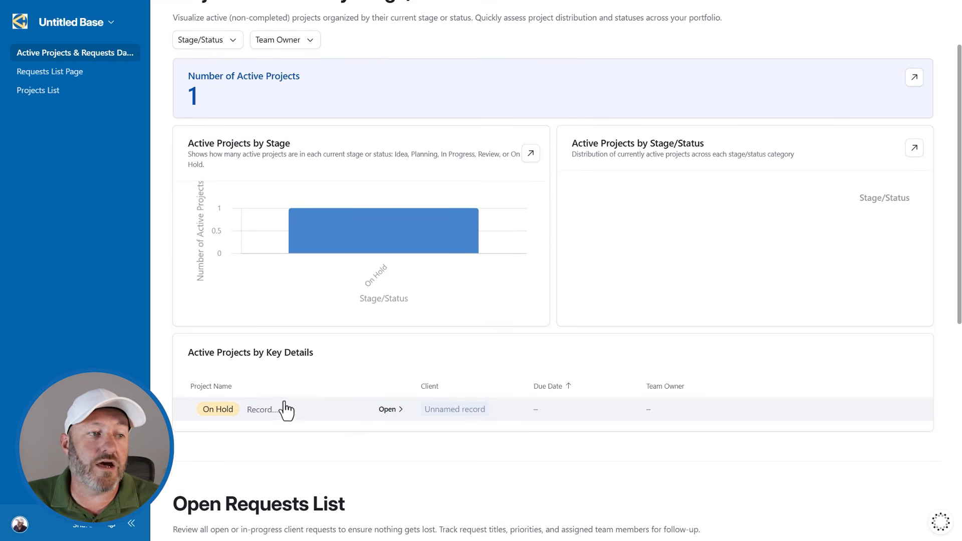
Step: Open the On Hold project's details from the dashboard and view the Team Owner choices without selecting anyone
{"action": "left_click", "coordinate": [284, 411]}
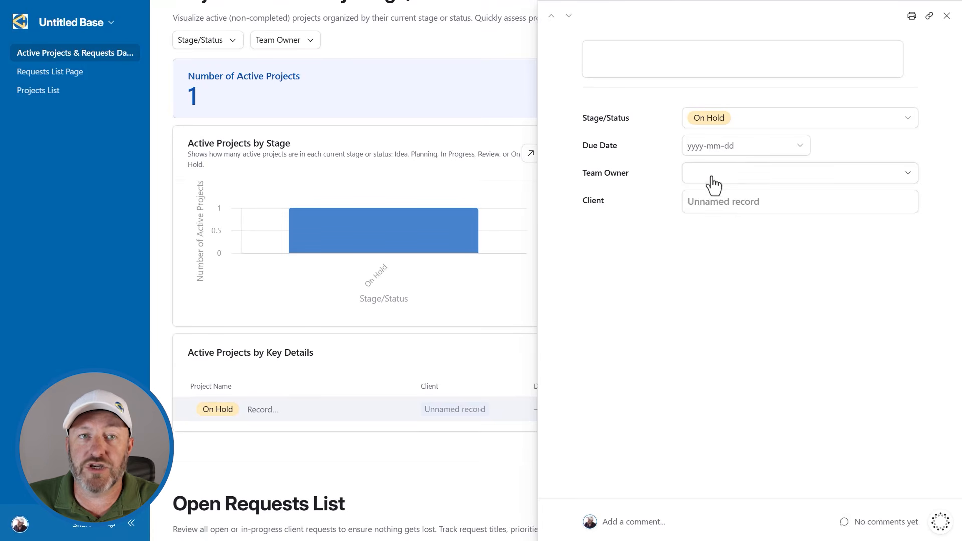
{"action": "left_click", "coordinate": [711, 176]}
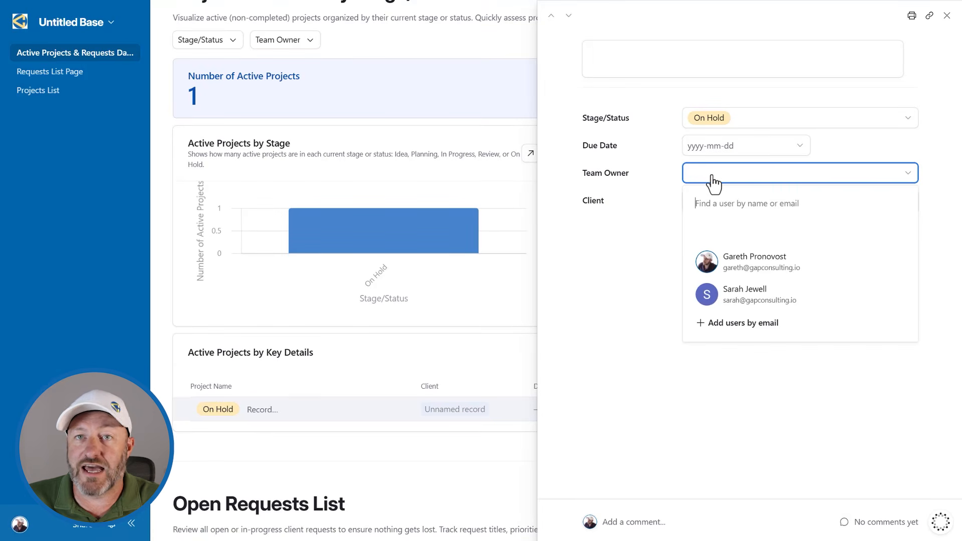
{"action": "left_click", "coordinate": [633, 262]}
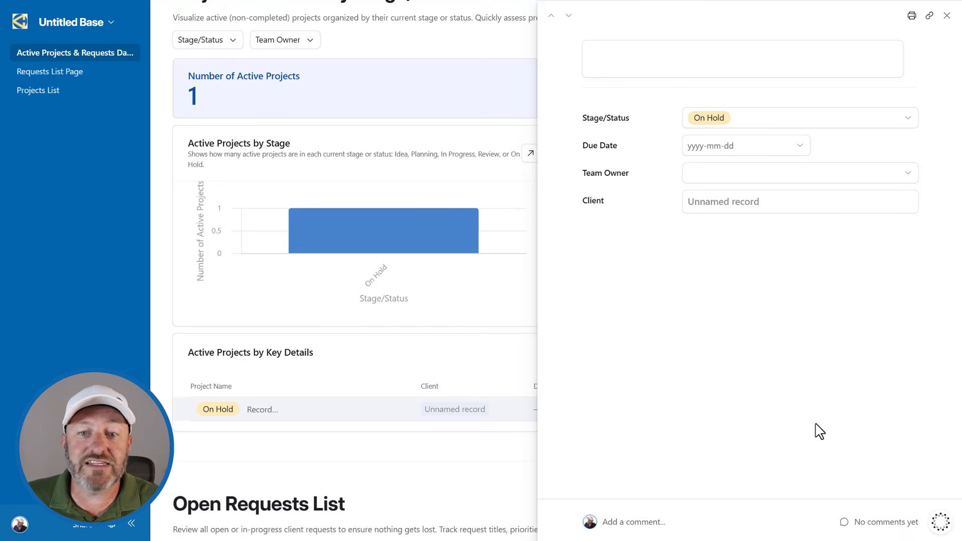
Step: Open the AI assistant's chat within the interface and view its available tools without choosing one
{"action": "left_click", "coordinate": [948, 526]}
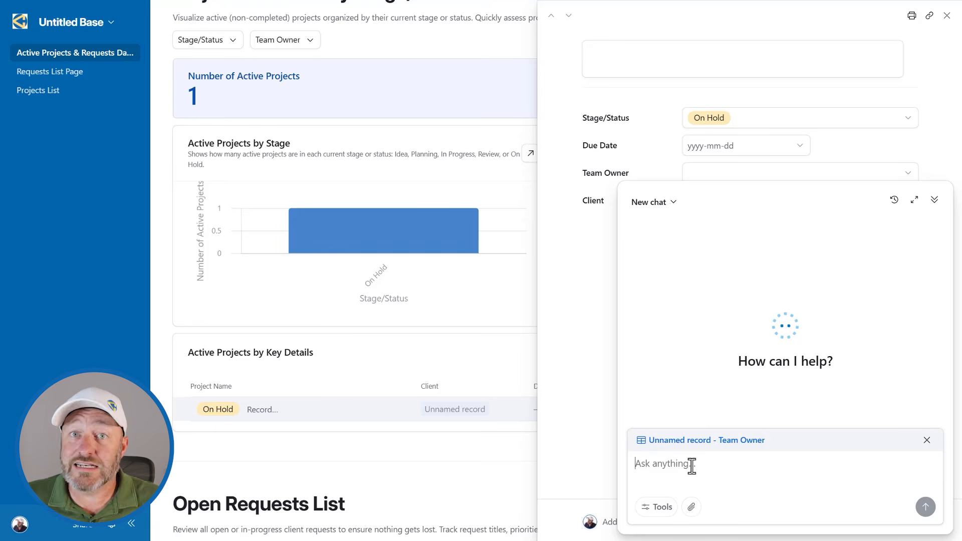
{"action": "left_click", "coordinate": [657, 508]}
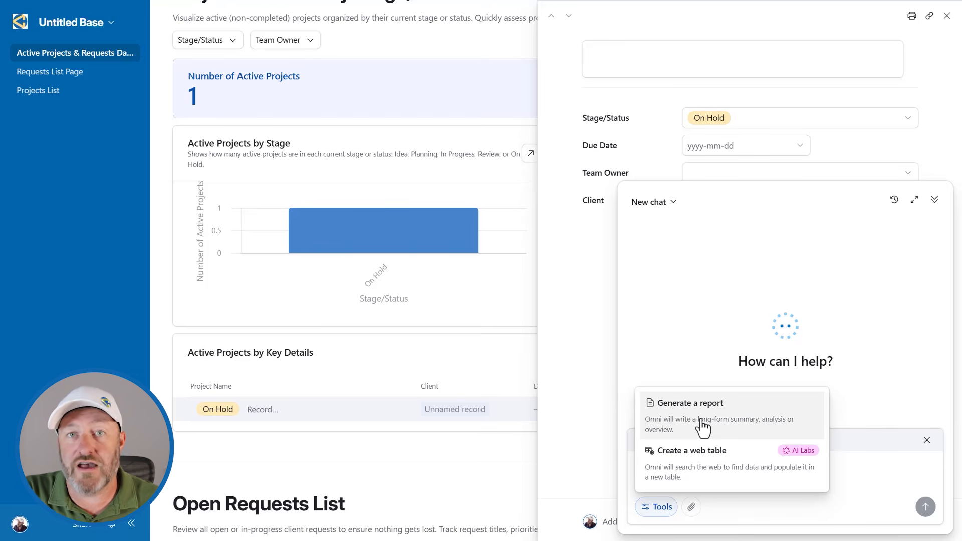
{"action": "left_click", "coordinate": [695, 338]}
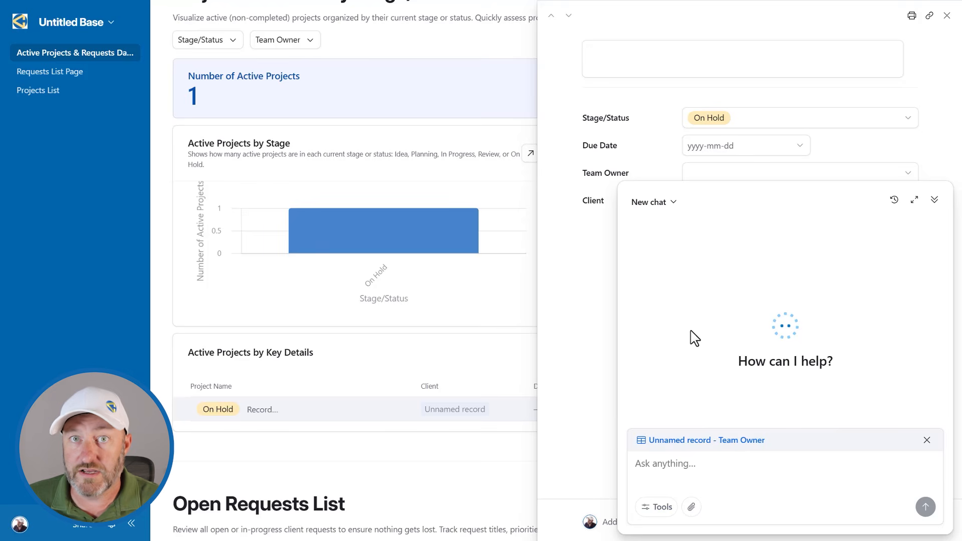